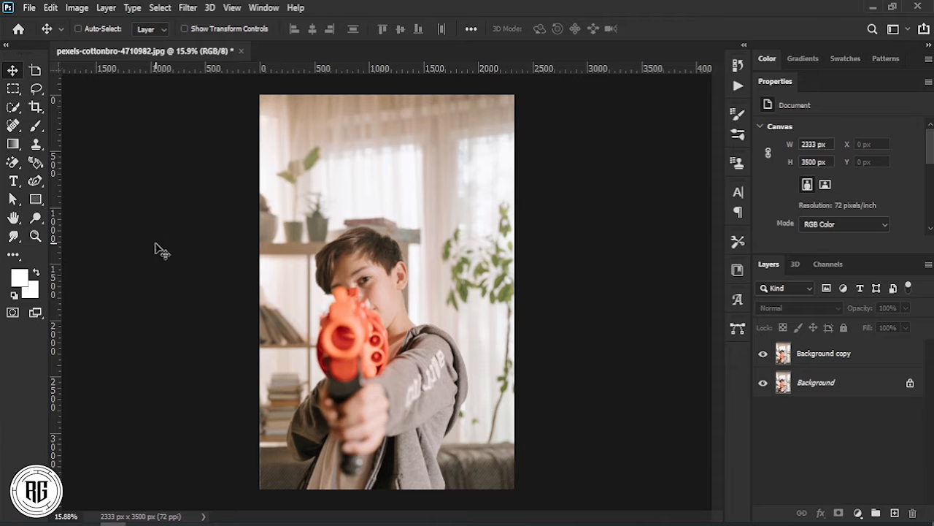
Enlarge the Background copy layer to about 120% and reposition it so the boy and toy gun fill more of the canvas.
left_click(490, 316)
key("ctrl+t")
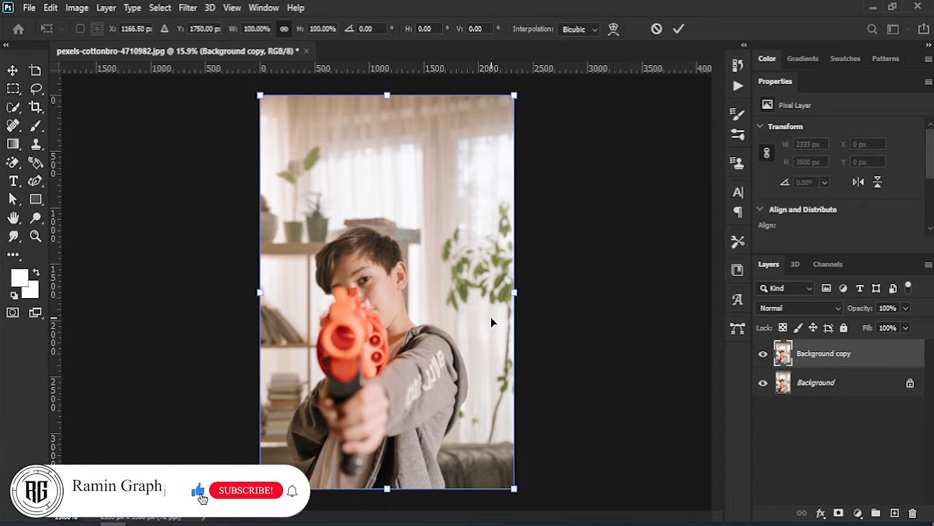
left_click_drag(522, 293, 540, 292)
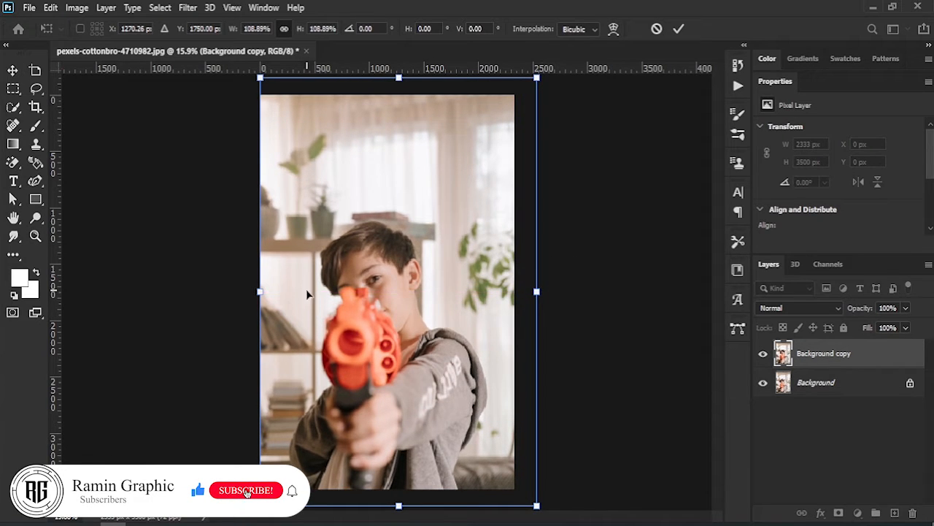
left_click_drag(262, 292, 232, 292)
left_click_drag(341, 315, 356, 292)
left_click_drag(447, 260, 462, 244)
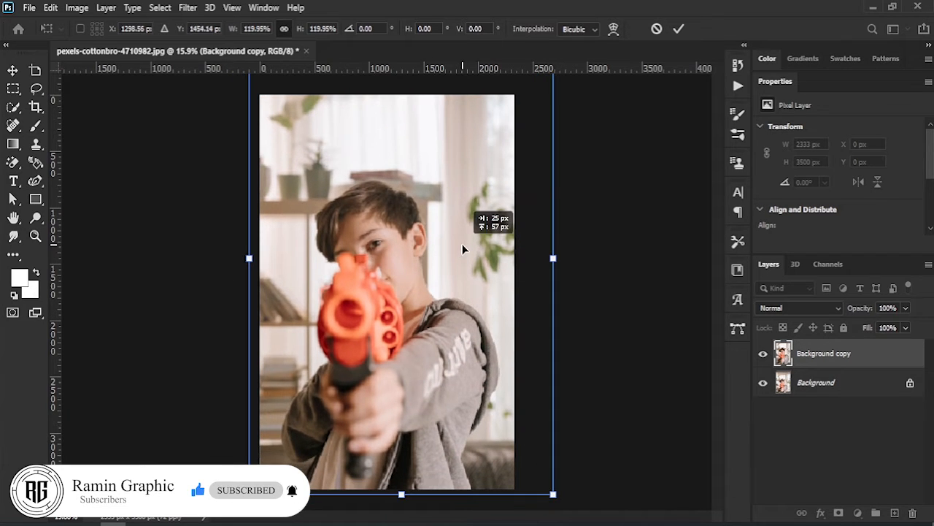
left_click(679, 29)
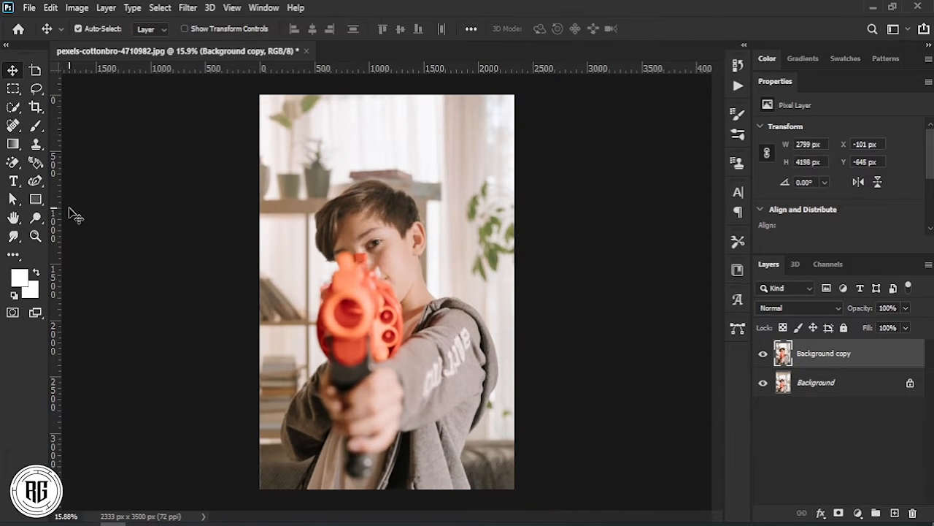
Draw a black, strokeless rectangle about 906 × 2009 px over the photo's upper left and reshape it into a wedge pointing at the gun muzzle.
left_click(36, 198)
left_click_drag(248, 88, 348, 314)
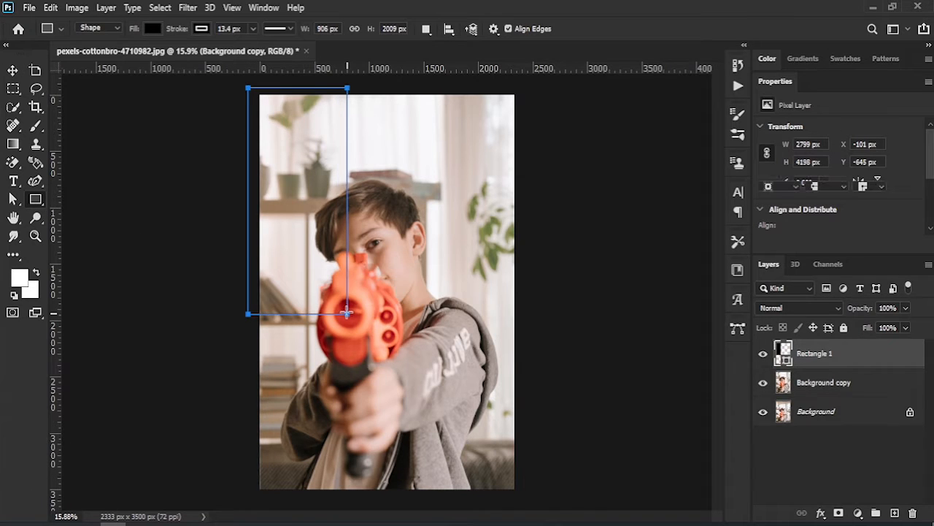
left_click(790, 172)
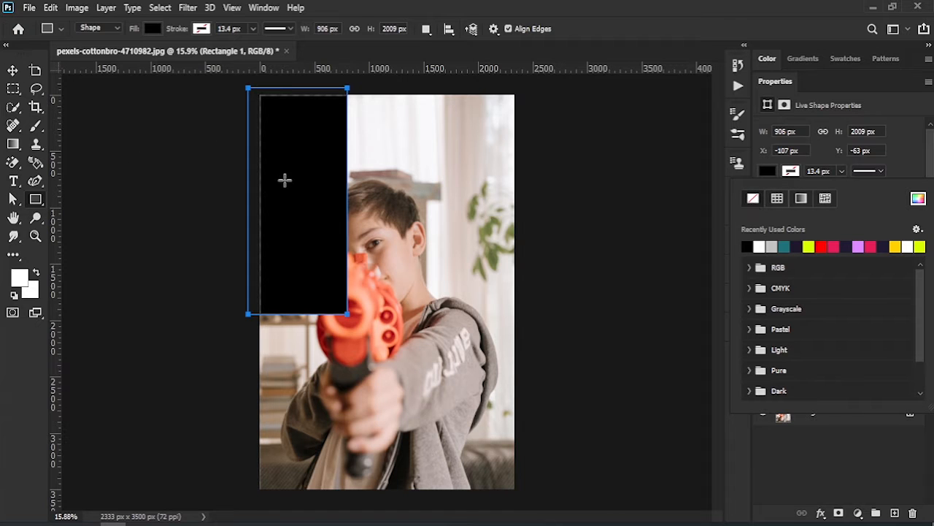
left_click(13, 198)
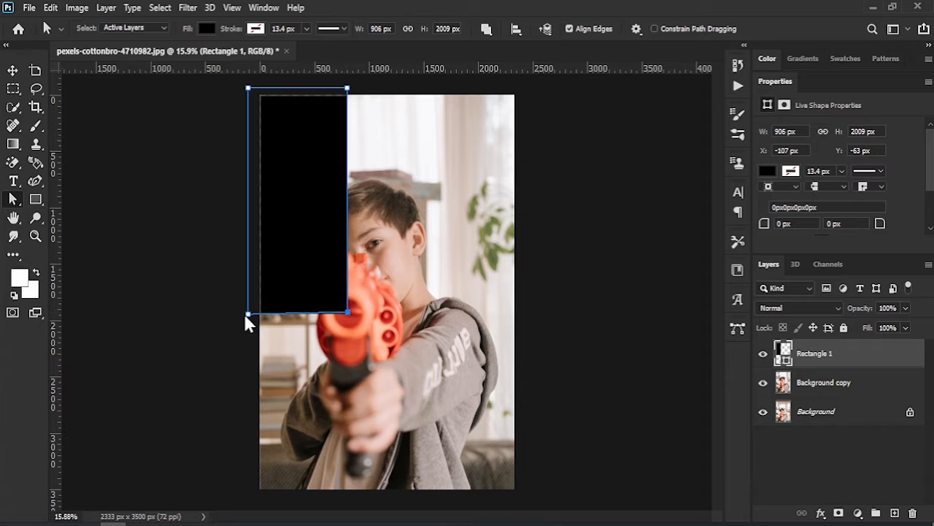
left_click_drag(248, 316, 256, 95)
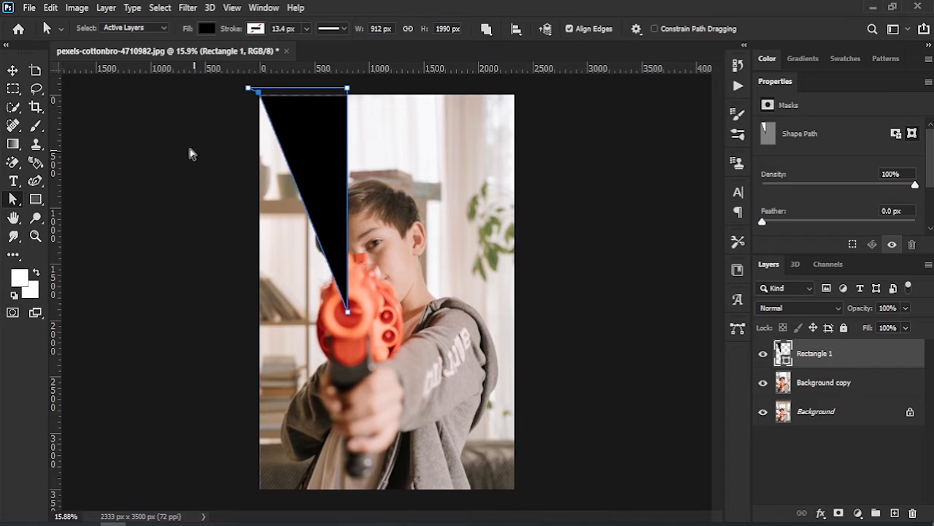
Draw a second rectangle about 1774 × 1997 px and reshape it into a wedge left of the first, leaving a thin diagonal gap.
key("u")
left_click_drag(347, 315, 153, 92)
key("a")
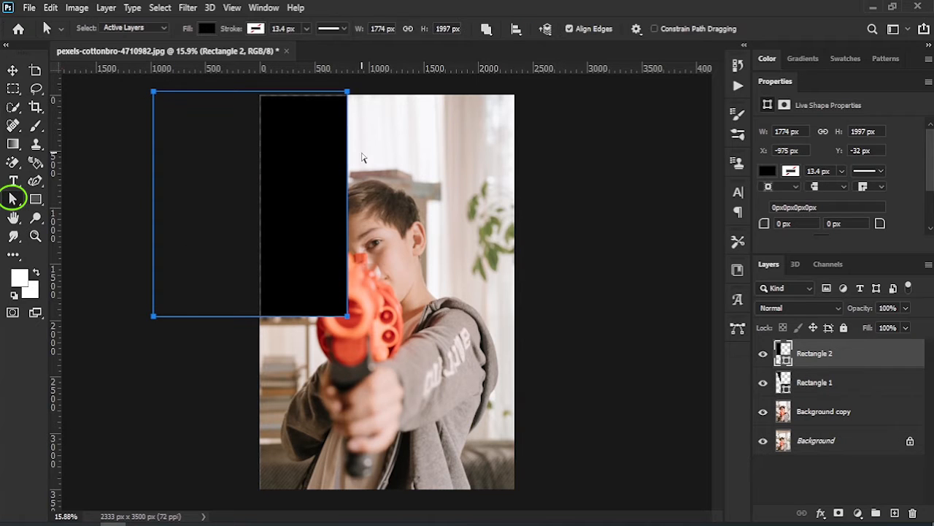
left_click_drag(348, 94, 255, 86)
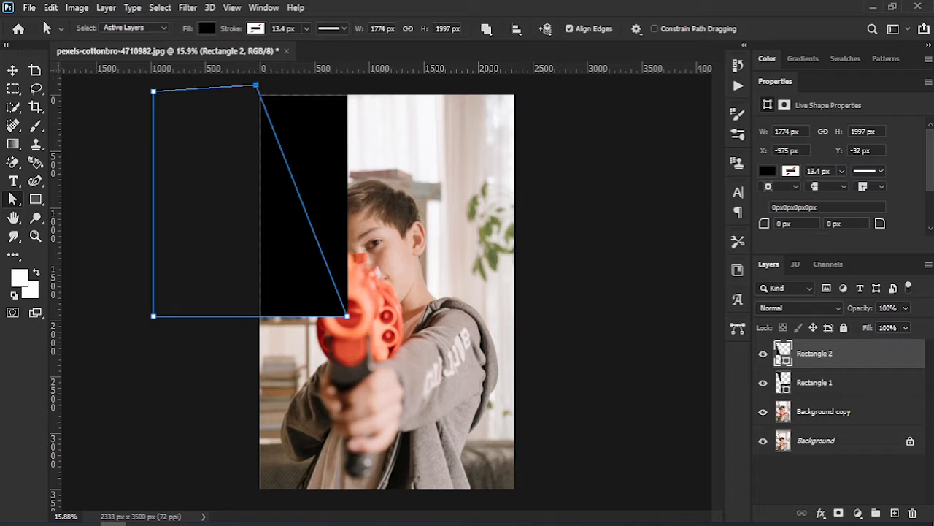
left_click(605, 192)
left_click_drag(154, 319, 182, 224)
left_click(135, 187)
Draw a third rectangle about 1170 × 1575 px at lower left and reshape it between the second wedge and the photo's bottom-left corner.
left_click(35, 200)
left_click_drag(345, 319, 217, 495)
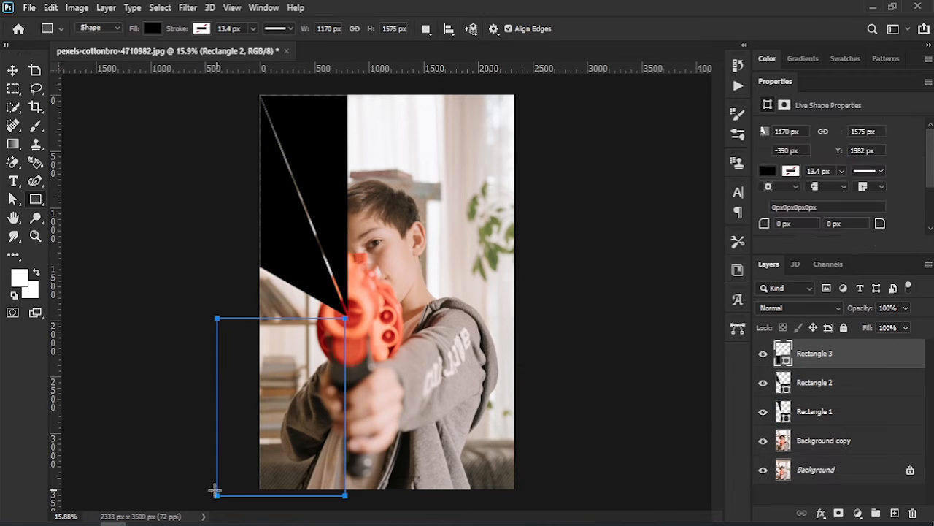
left_click(13, 198)
left_click_drag(217, 319, 241, 260)
left_click(551, 192)
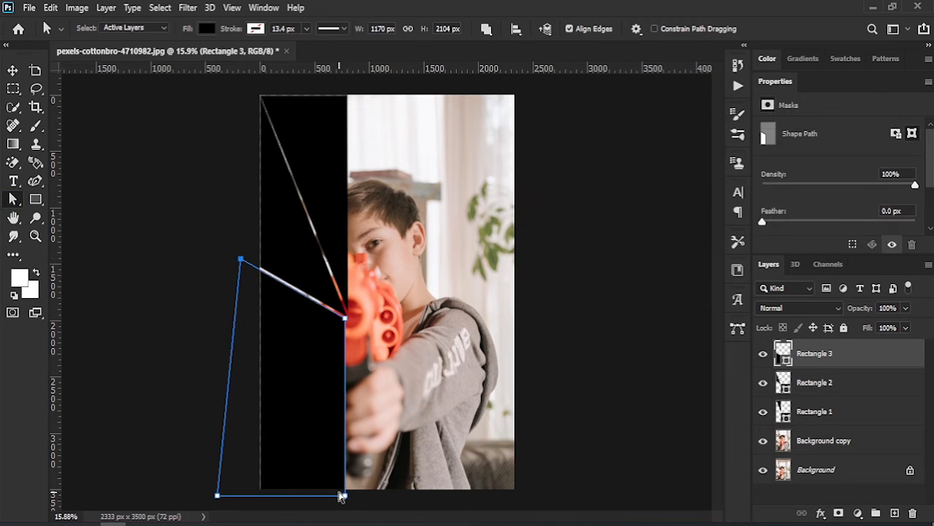
left_click_drag(345, 496, 257, 496)
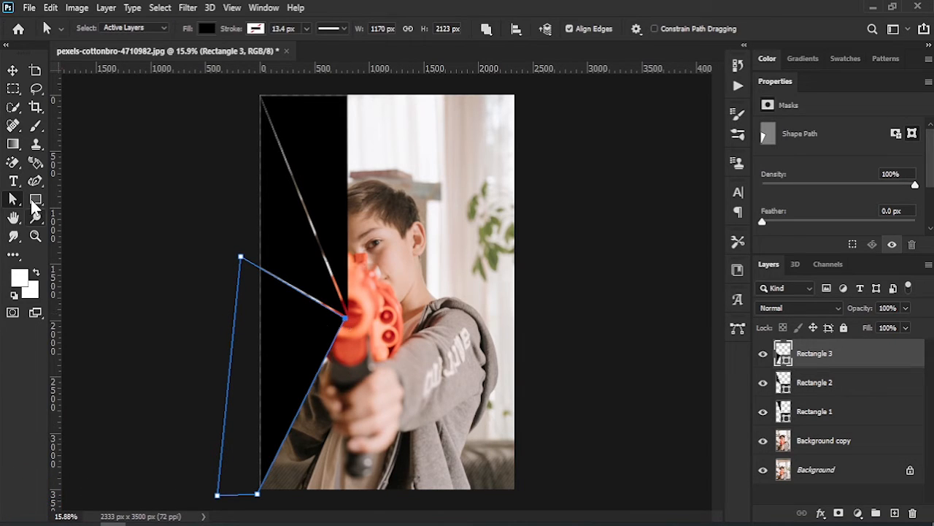
Draw a fourth rectangle below the muzzle and reshape it into a triangle spanning the photo's bottom edge beside the third wedge.
left_click(32, 202)
mouse_move(349, 319)
left_mouse_down()
mouse_move(420, 423)
mouse_move(453, 496)
left_mouse_up()
key("a")
left_click_drag(350, 502, 257, 505)
left_click(539, 196)
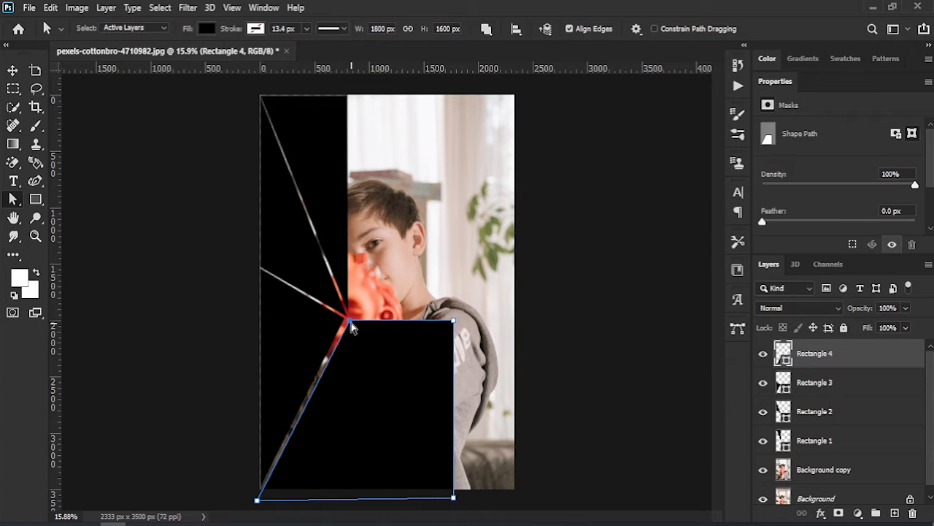
left_click_drag(451, 497, 415, 495)
left_click_drag(454, 322, 417, 496)
Draw a fifth rectangle about 1787 × 1625 px and reshape it into a wedge reaching the photo's bottom-right corner.
left_click(34, 200)
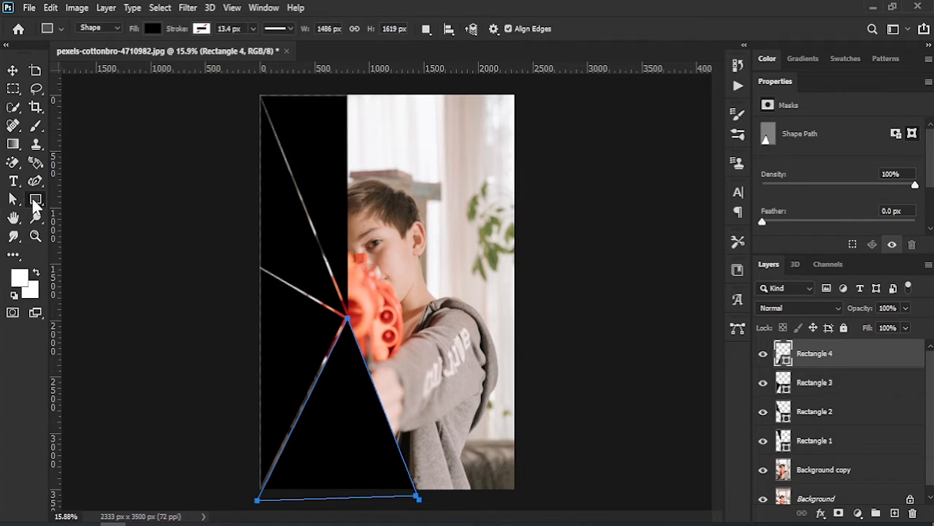
left_click_drag(354, 315, 550, 499)
key("a")
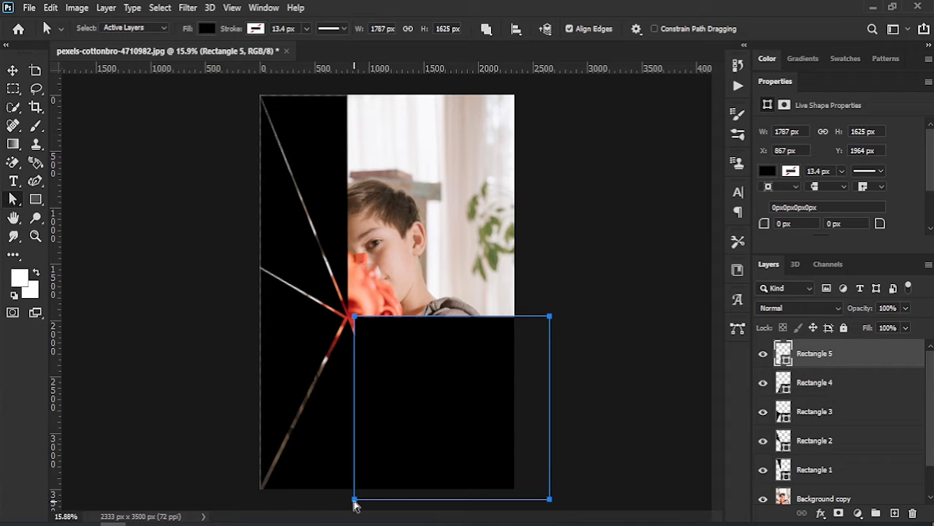
left_click_drag(355, 500, 421, 500)
left_click(605, 192)
left_click_drag(354, 319, 348, 315)
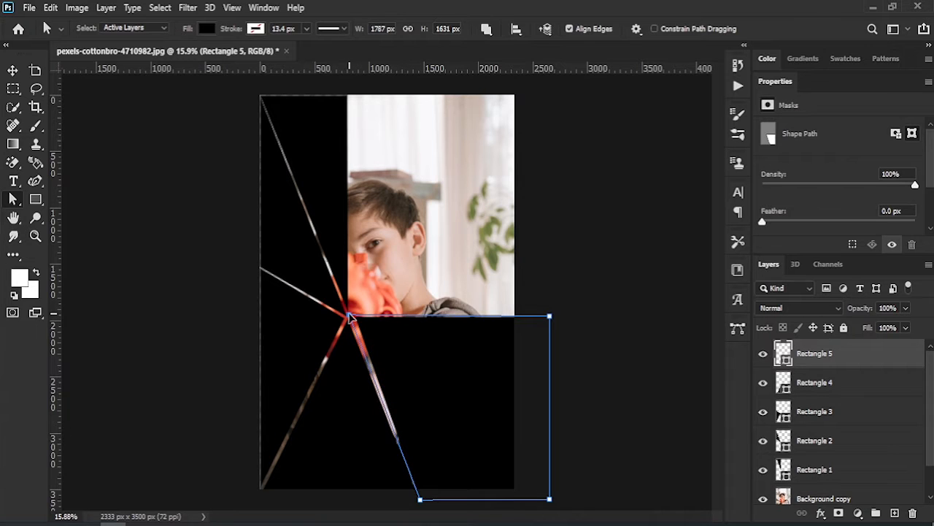
left_click_drag(550, 317, 523, 477)
Draw a sixth rectangle above the muzzle and reshape it into a wedge beside the first one, widening toward the photo's top edge.
key("u")
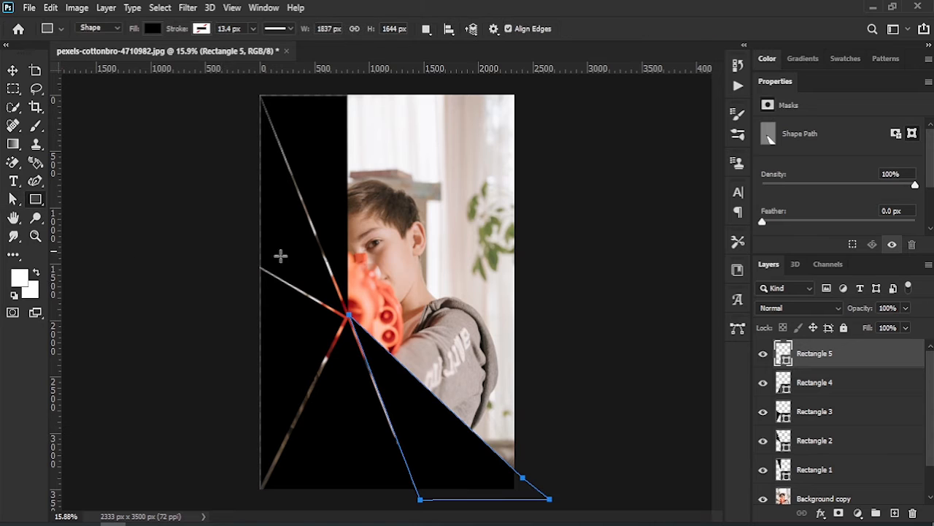
left_click_drag(355, 310, 529, 85)
key("a")
left_click_drag(355, 314, 351, 312)
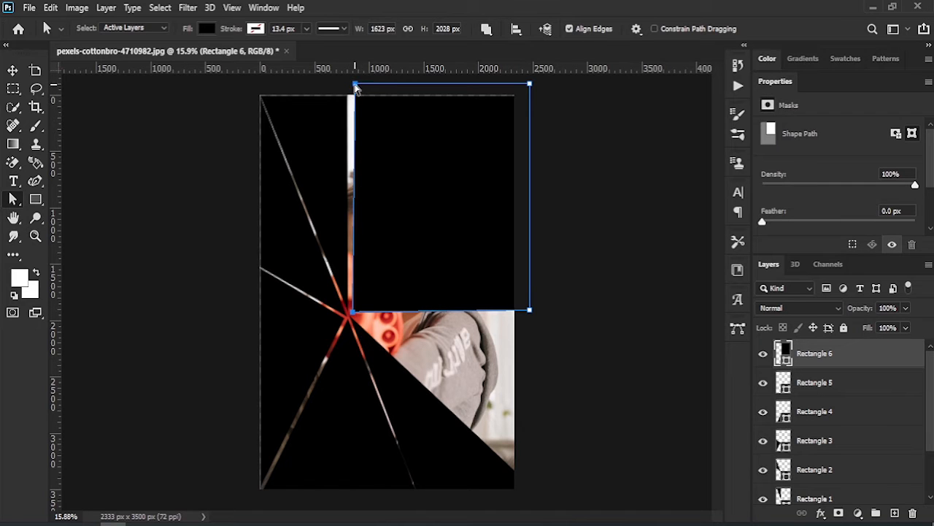
left_click_drag(357, 86, 351, 86)
left_click_drag(530, 311, 466, 90)
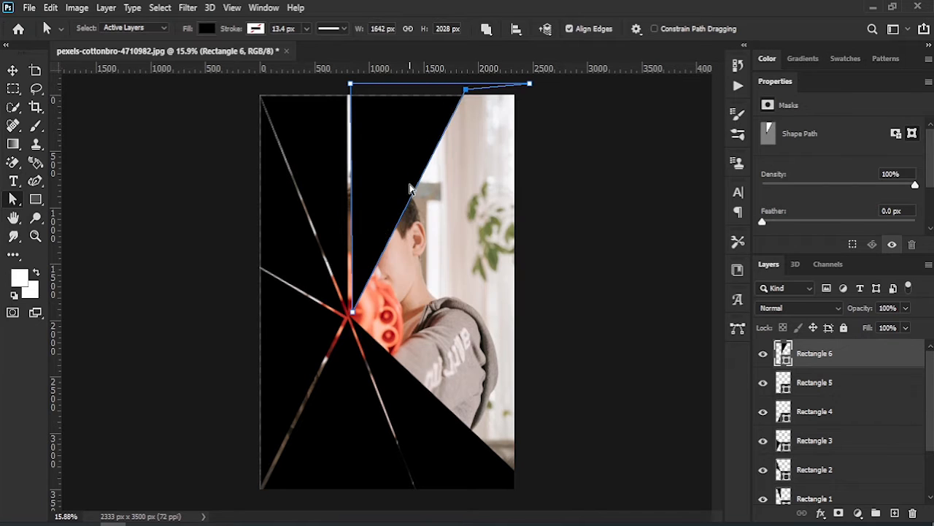
Draw a seventh rectangle about 2076 × 1977 px and reshape it into a wedge covering the photo's upper-right corner.
left_click(36, 201)
left_click_drag(358, 312, 587, 90)
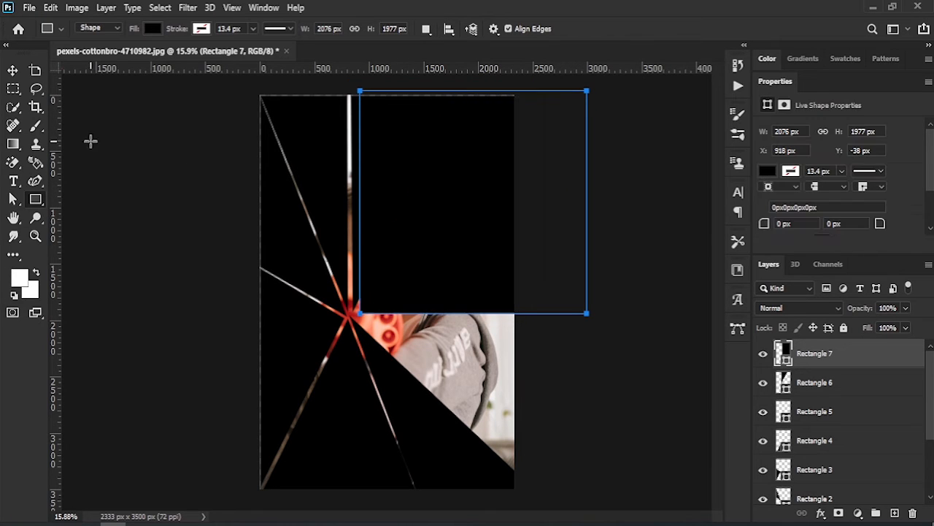
key("a")
left_click_drag(361, 94, 471, 89)
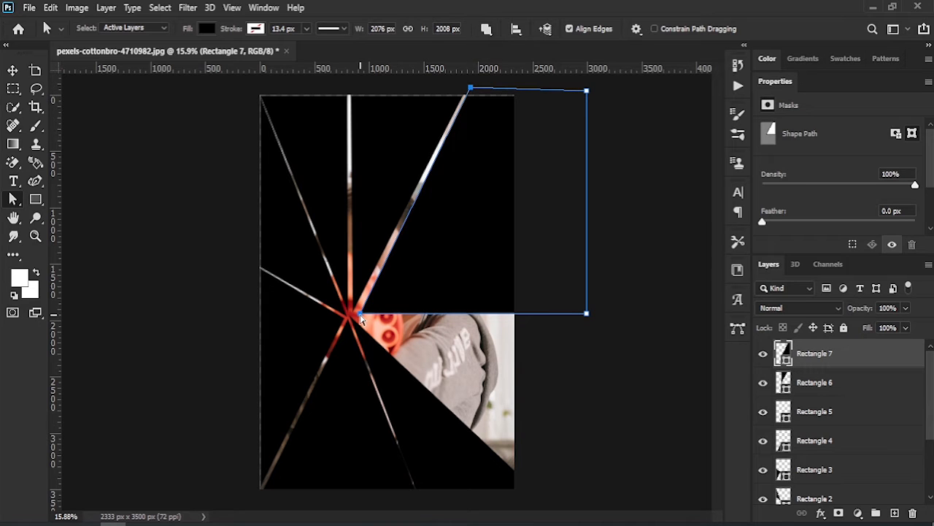
left_click_drag(362, 315, 354, 315)
left_click_drag(589, 319, 554, 274)
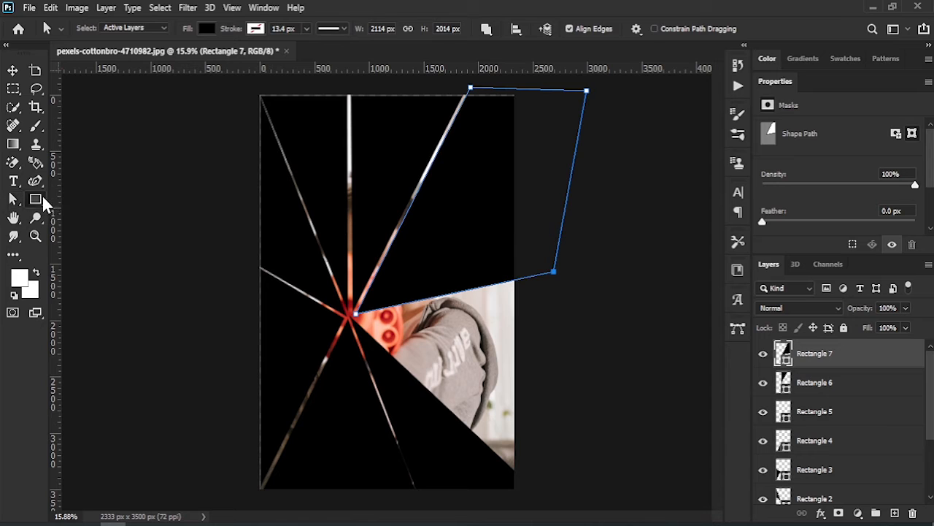
Draw an eighth rectangle about 2600 px wide and reshape it to fill the space between the fifth and seventh wedges, leaving thin gaps.
left_click(36, 198)
left_click_drag(351, 316, 635, 476)
key("a")
left_click_drag(351, 479, 532, 481)
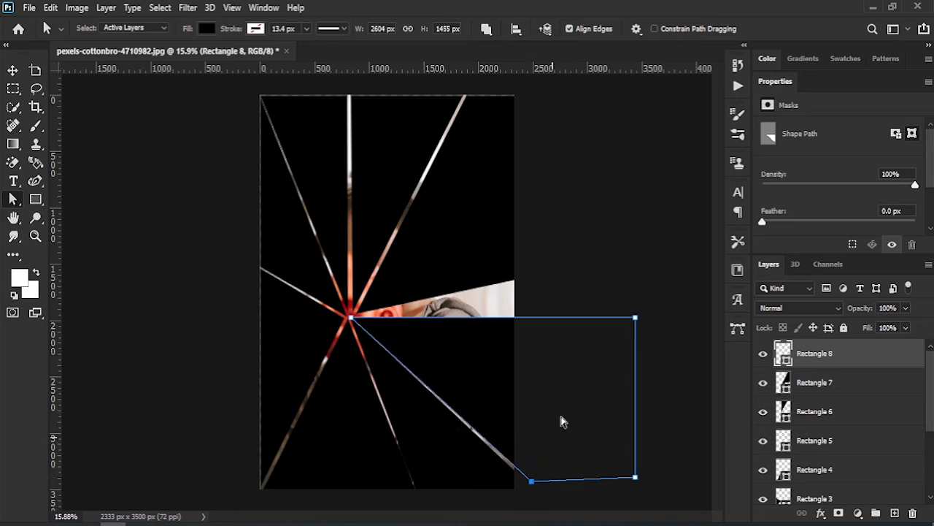
left_click_drag(635, 319, 598, 268)
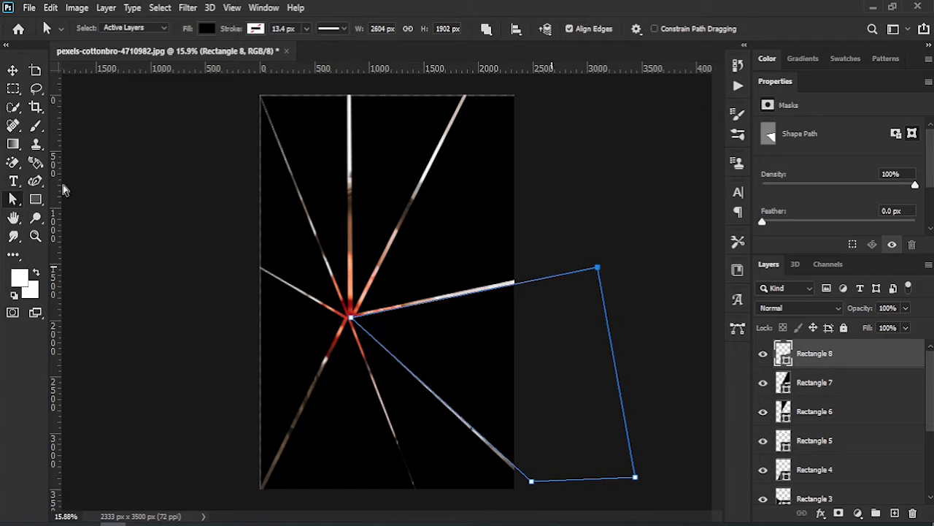
Move Rectangle 3's upper-left anchor slightly outward to narrow its gap with Rectangle 2 at the photo's left edge.
left_click(35, 235)
left_click_drag(295, 308, 349, 316)
key("v")
left_click(288, 338)
key("a")
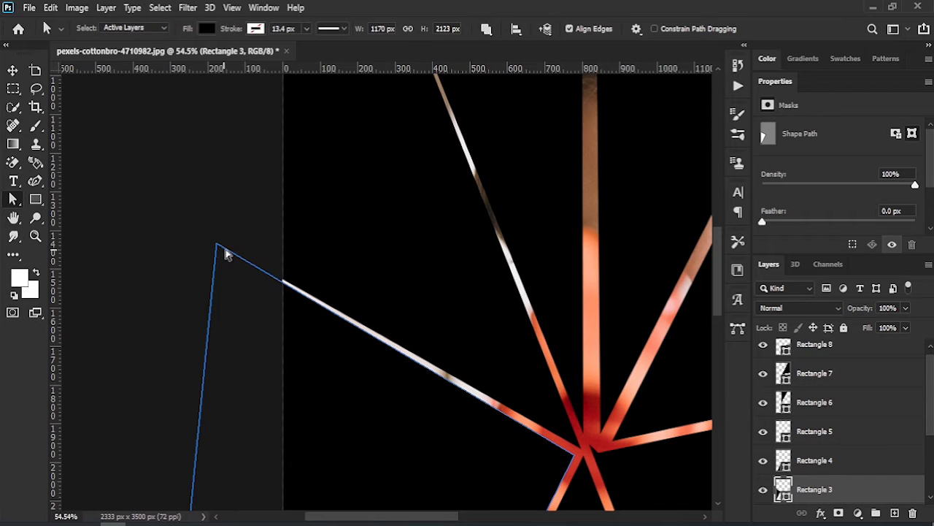
left_click_drag(216, 245, 215, 243)
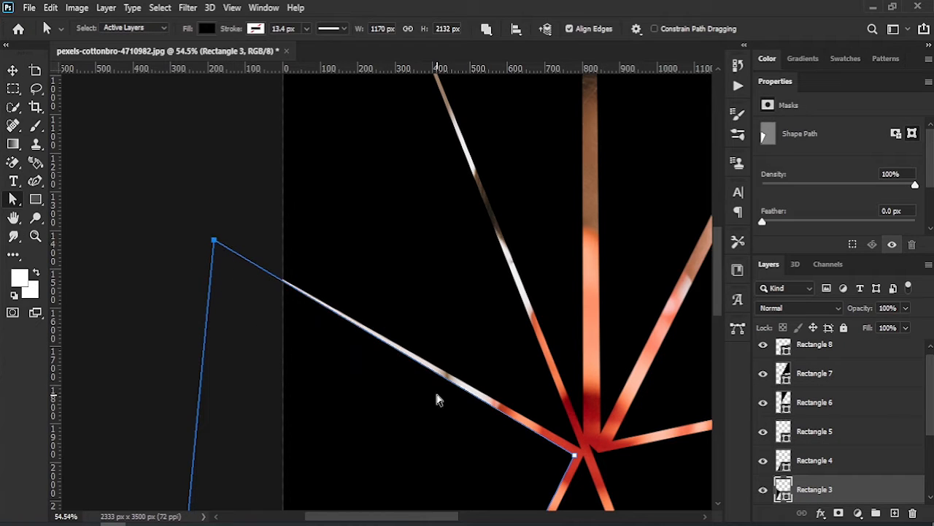
Move Rectangle 4's lower-right anchor slightly outward to taper its gap with Rectangle 5 at the photo's bottom edge.
left_click_drag(417, 450, 373, 198)
left_click_drag(330, 452, 330, 165)
left_click_drag(232, 492, 236, 495)
left_click_drag(450, 440, 114, 440)
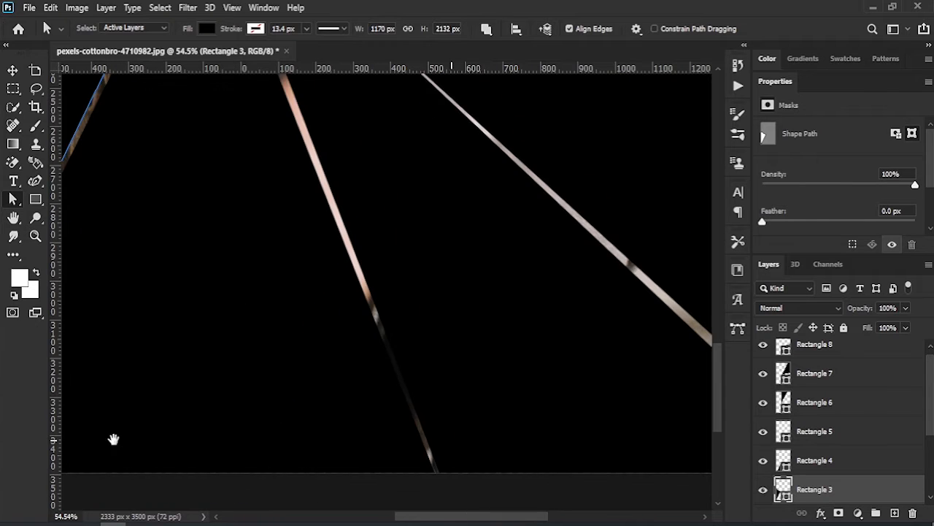
left_click(278, 407, "ctrl")
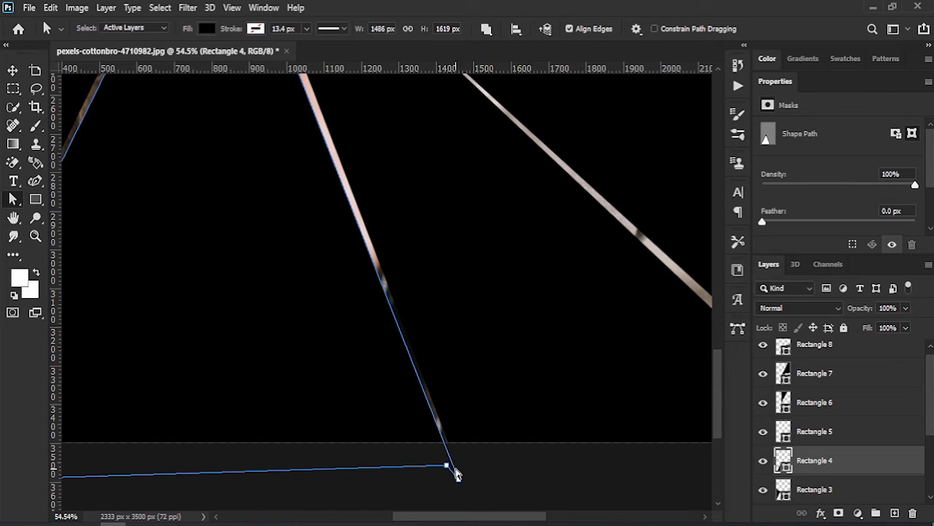
left_click_drag(459, 480, 464, 480)
Move Rectangle 5's outer upper anchor toward Rectangle 8 to taper the gap near the photo's bottom-right corner.
left_click_drag(491, 427, 139, 416)
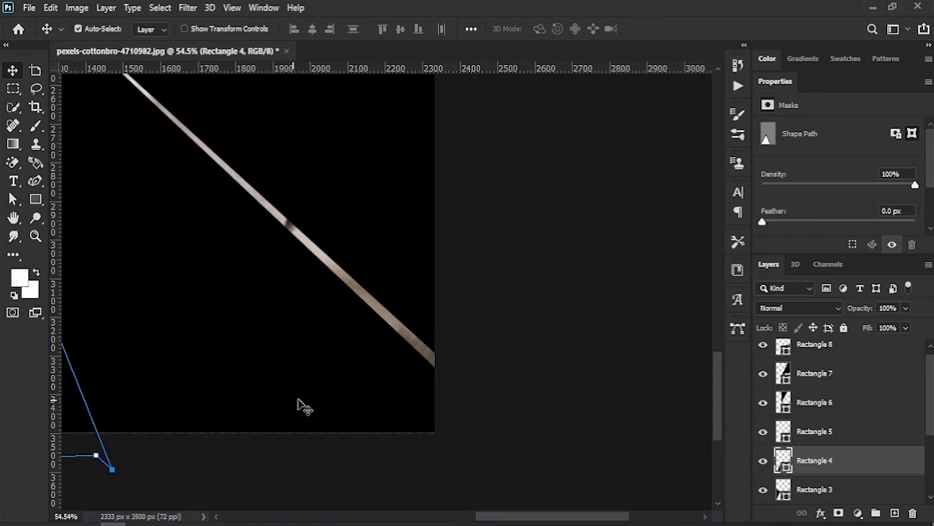
left_click(292, 403, "ctrl")
left_click_drag(464, 395, 471, 386)
Raise Rectangle 8's upper outer anchor to taper its gap with Rectangle 7 at the photo's right edge.
left_click_drag(382, 301, 384, 503)
left_click_drag(365, 249, 366, 512)
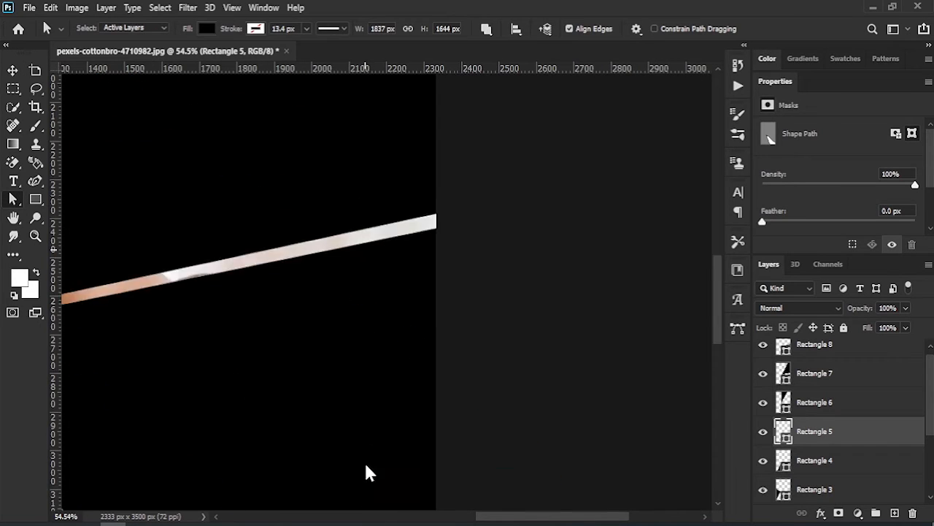
left_click_drag(368, 139, 379, 273)
left_click(428, 386, "ctrl")
left_click_drag(503, 356, 304, 374)
left_click_drag(537, 292, 533, 276)
Move Rectangle 7's upper-left anchor toward Rectangle 6 to taper the gap between them at the photo's top edge.
left_click_drag(303, 214, 321, 500)
left_click_drag(328, 179, 374, 500)
left_click_drag(373, 295, 442, 292)
left_click(312, 315, "ctrl")
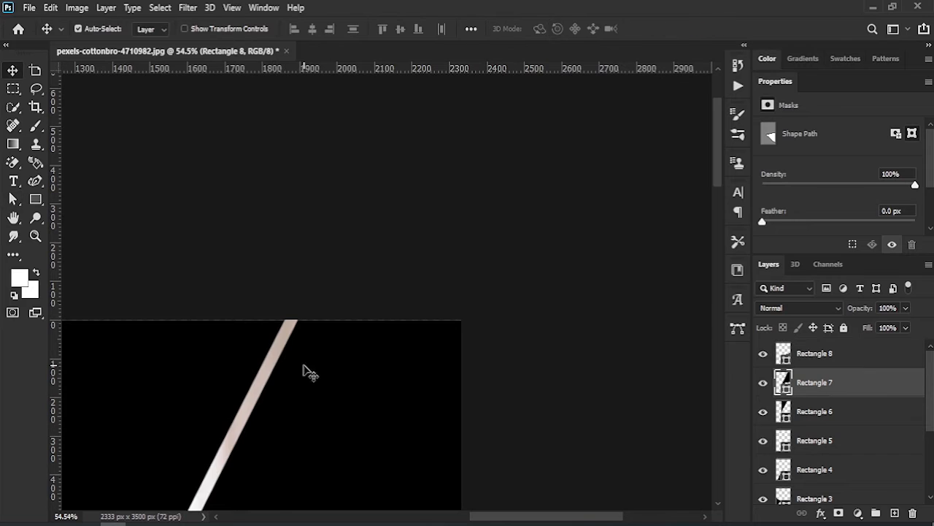
left_click_drag(312, 294, 302, 289)
Move Rectangle 6's upper-left anchor toward Rectangle 1 so the vertical gap tapers at the photo's top edge.
left_click_drag(259, 367, 607, 304)
left_click(490, 291)
left_click(491, 292, "ctrl")
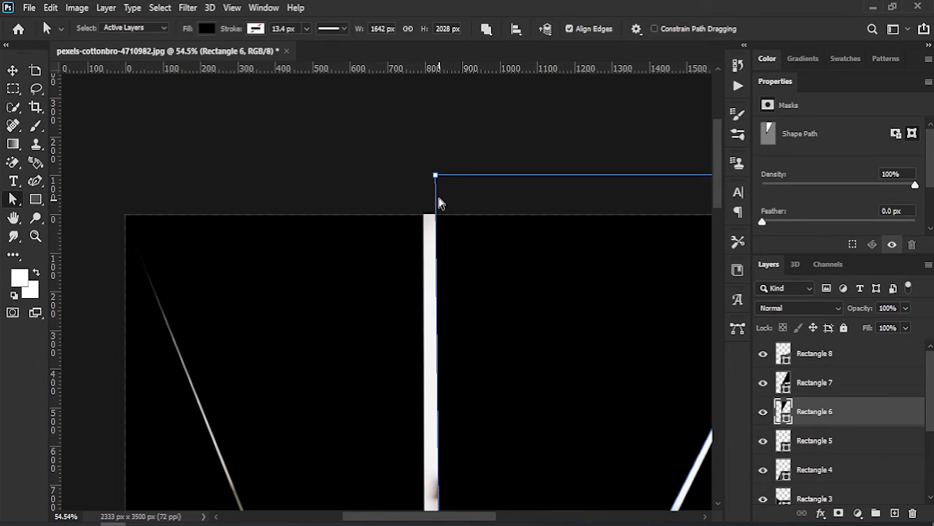
left_click_drag(436, 177, 424, 170)
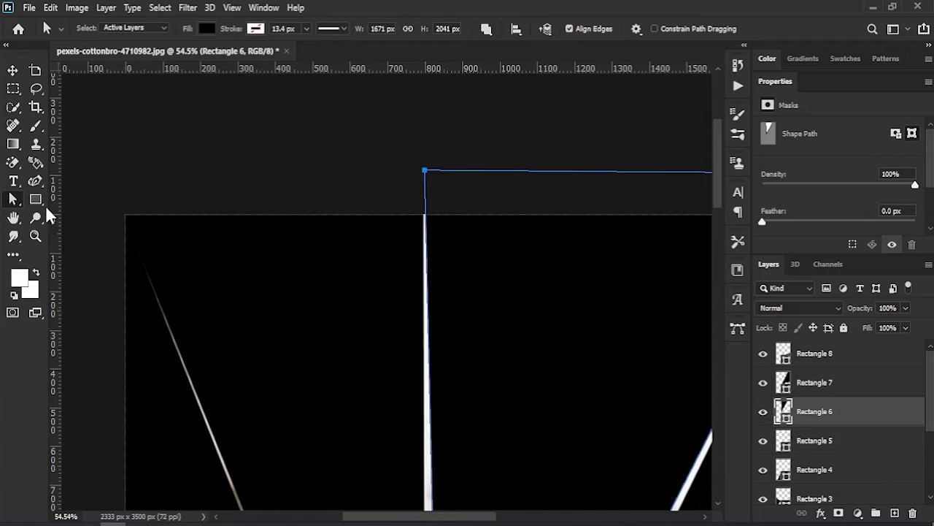
Move Rectangle 3's inner tip toward the point where the wedges converge to narrow the gaps on both sides.
double_click(13, 218)
left_click(35, 236)
left_click_drag(334, 328, 411, 358)
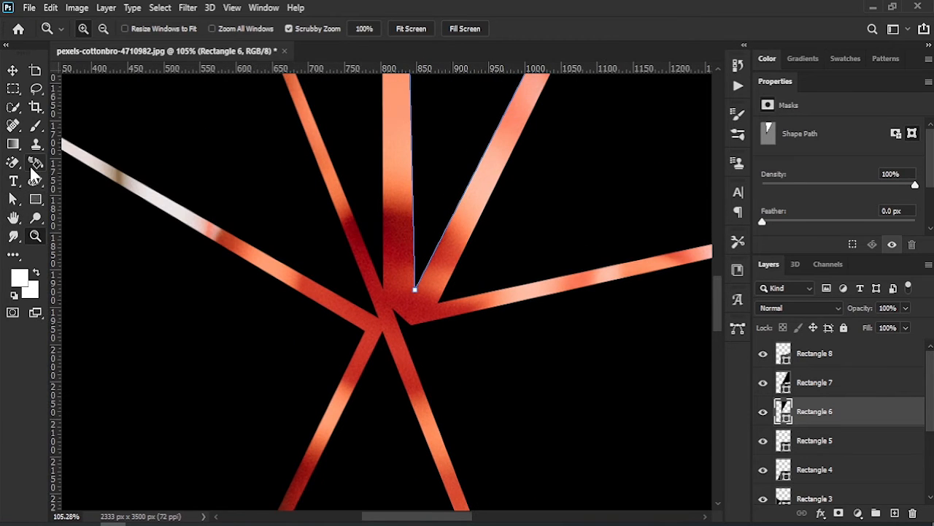
key("a")
left_click(334, 341, "ctrl")
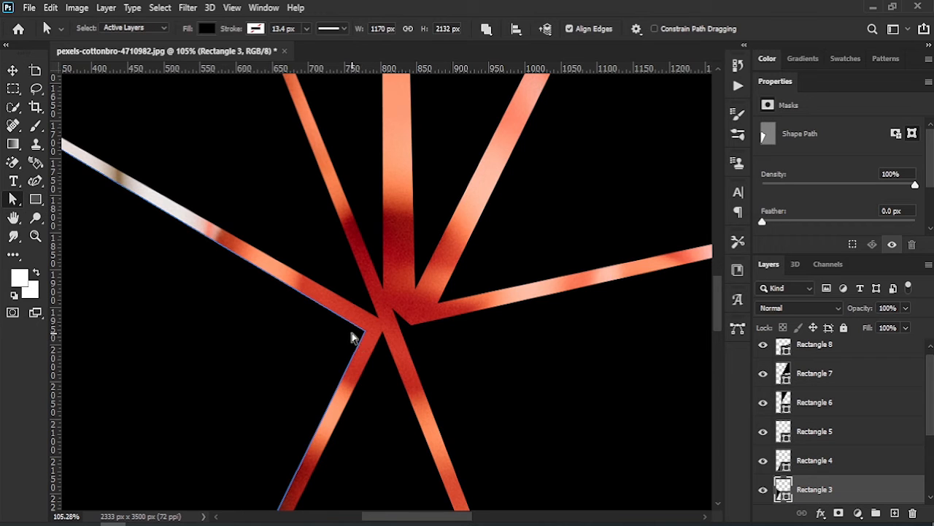
left_click_drag(364, 332, 378, 331)
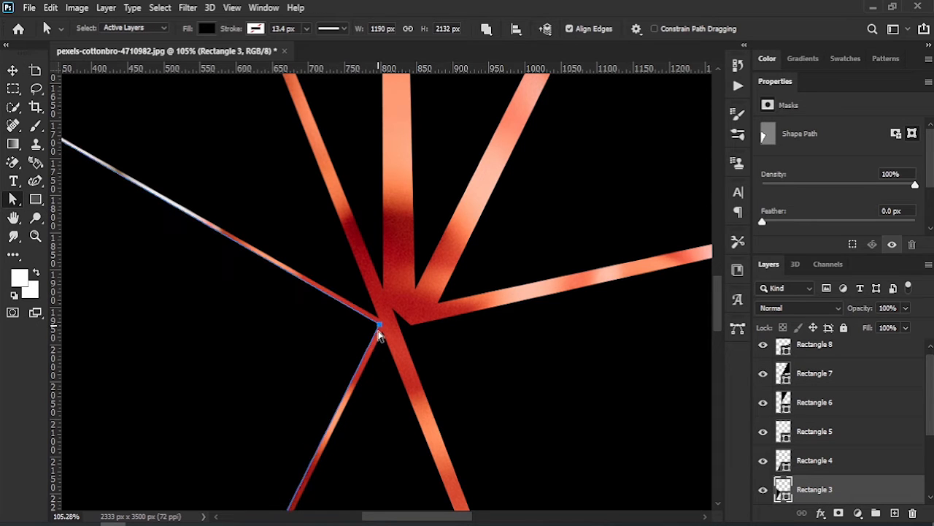
Move the inner tips of Rectangle 5 and Rectangle 8 to the convergence point to narrow the lower-right gaps.
left_click(407, 331, "ctrl")
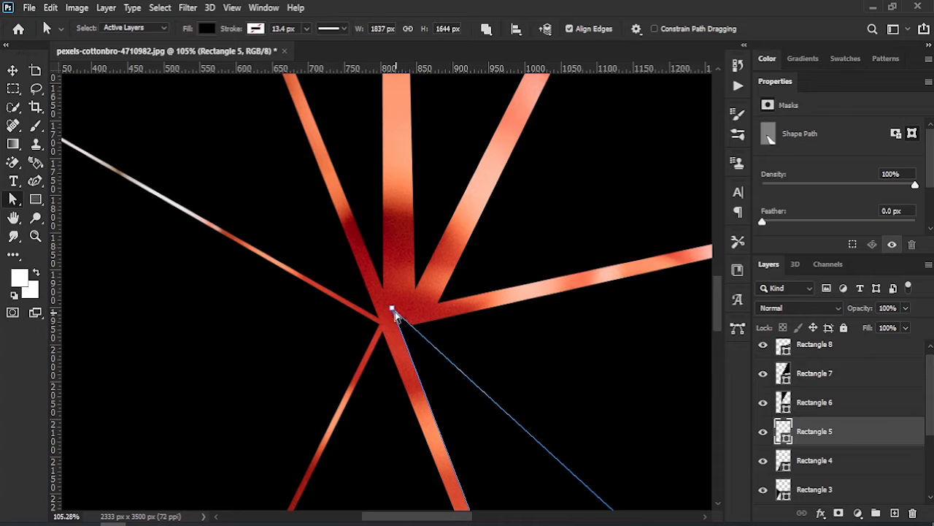
left_click_drag(386, 313, 381, 319)
left_click(426, 335, "ctrl")
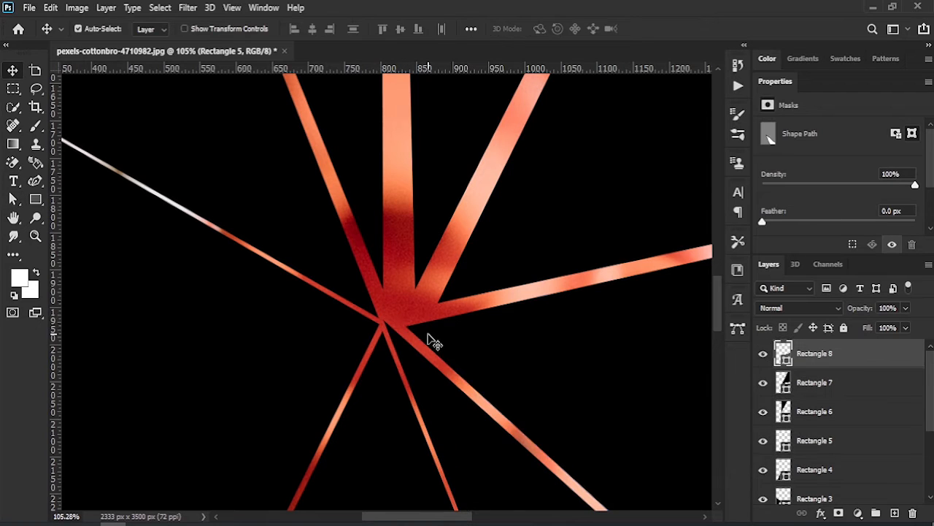
left_click_drag(407, 331, 387, 317)
Move the inner tips of Rectangle 7, Rectangle 1 and Rectangle 6 toward the convergence point to narrow the upper gaps.
left_click(465, 286, "ctrl")
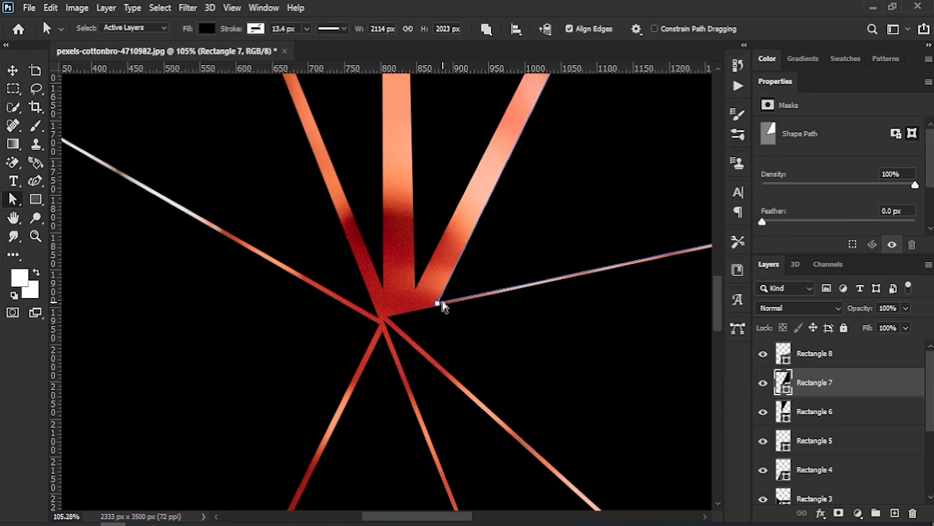
left_click_drag(442, 307, 397, 309)
left_click(376, 248, "ctrl")
left_click(428, 242, "ctrl")
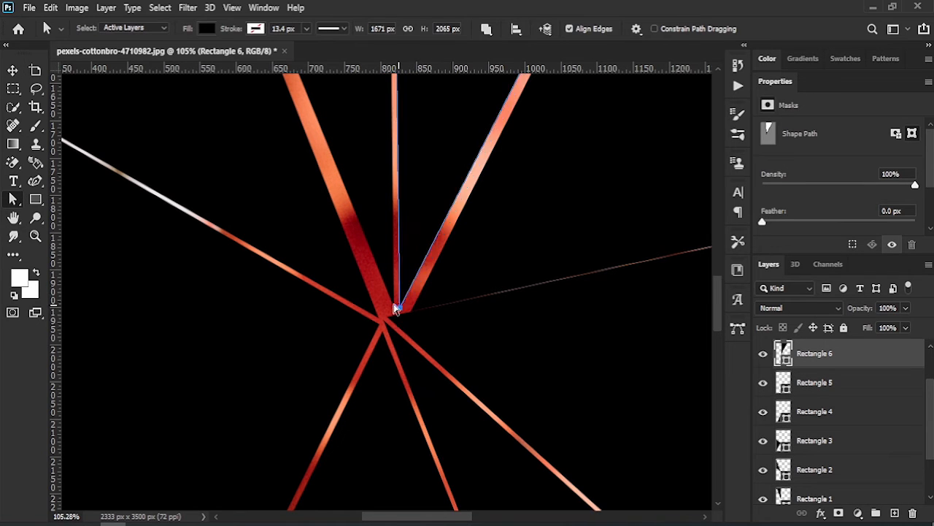
Move Rectangle 2's inner tip toward the convergence point to narrow its gap with Rectangle 1, and deselect the layer.
key("v")
left_click(352, 290)
key("a")
left_click_drag(379, 322, 392, 326)
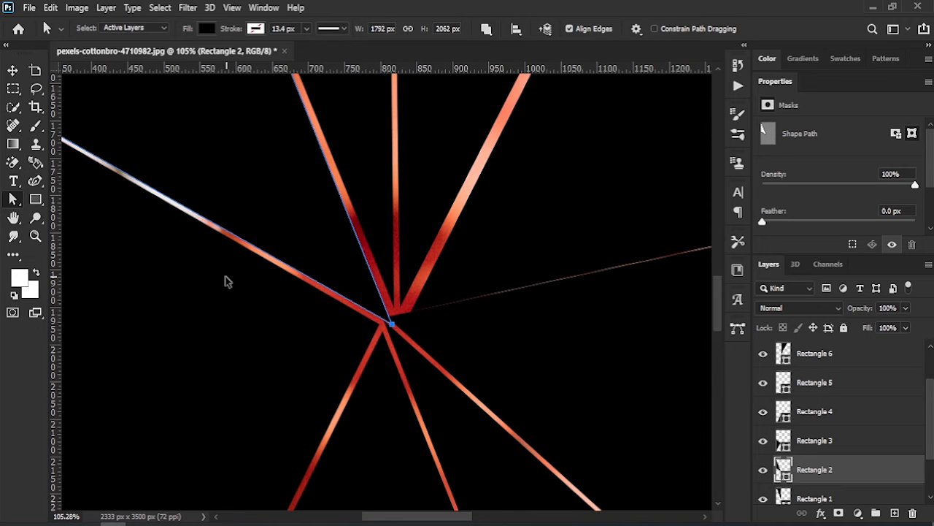
key("ctrl+0")
key("v")
left_click(104, 119)
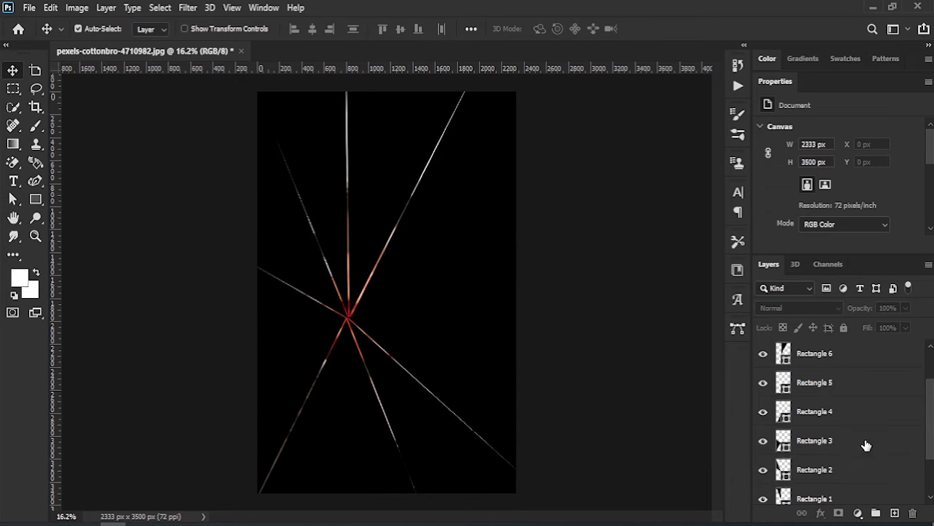
Duplicate the Background copy layer repeatedly and place one photo copy directly above each of the eight rectangle layers.
scroll(931, 427, "down", 3)
left_click(860, 461)
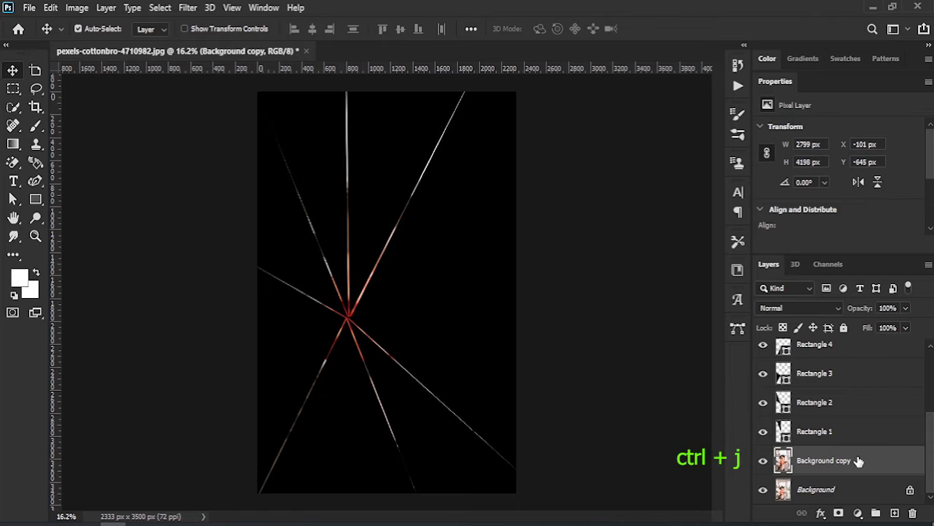
key("ctrl+j")
left_click_drag(862, 460, 869, 361)
key("ctrl+j")
key("ctrl+j")
scroll(919, 408, "up", 4)
key("ctrl+j")
left_click_drag(876, 457, 868, 354)
key("ctrl+j")
key("ctrl+j")
scroll(930, 390, "up", 1)
key("ctrl+j")
key("ctrl+j")
Clip Background copy 9, 8, 7, 6 and 5 to the rectangle layers directly beneath them.
right_click(866, 350)
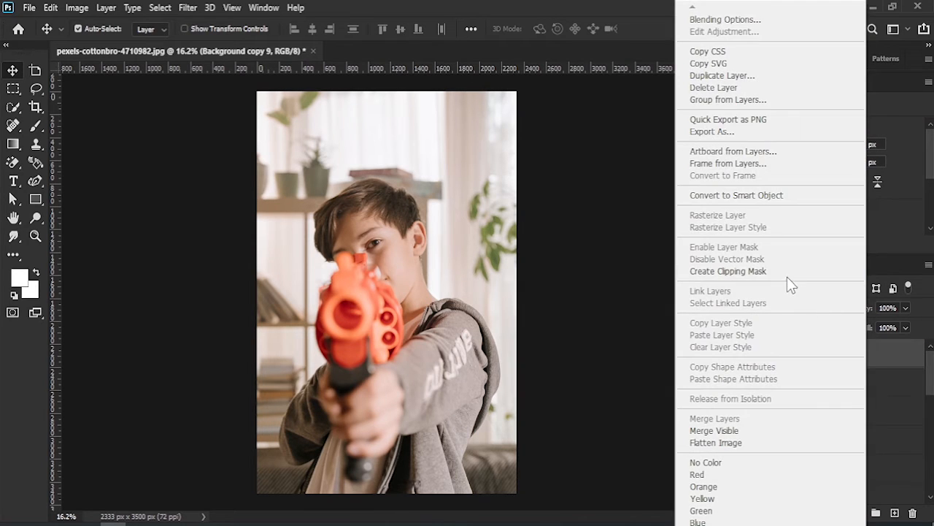
left_click(787, 272)
right_click(856, 414)
left_click(778, 270)
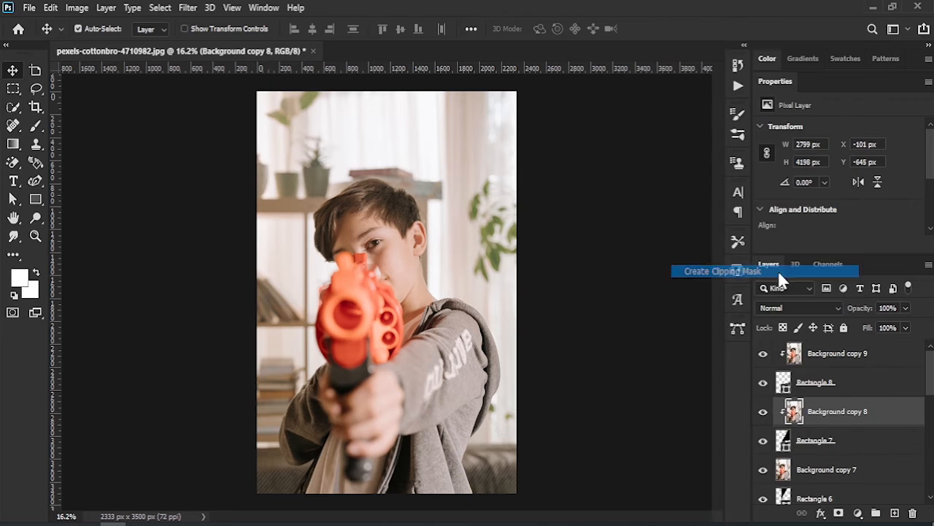
right_click(861, 471)
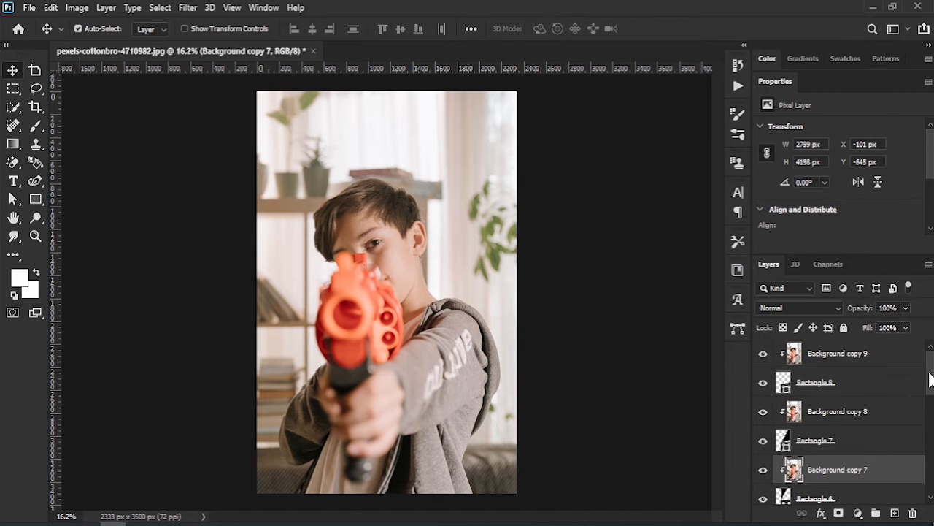
scroll(846, 409, "up", 2)
right_click(871, 388)
left_click(770, 273)
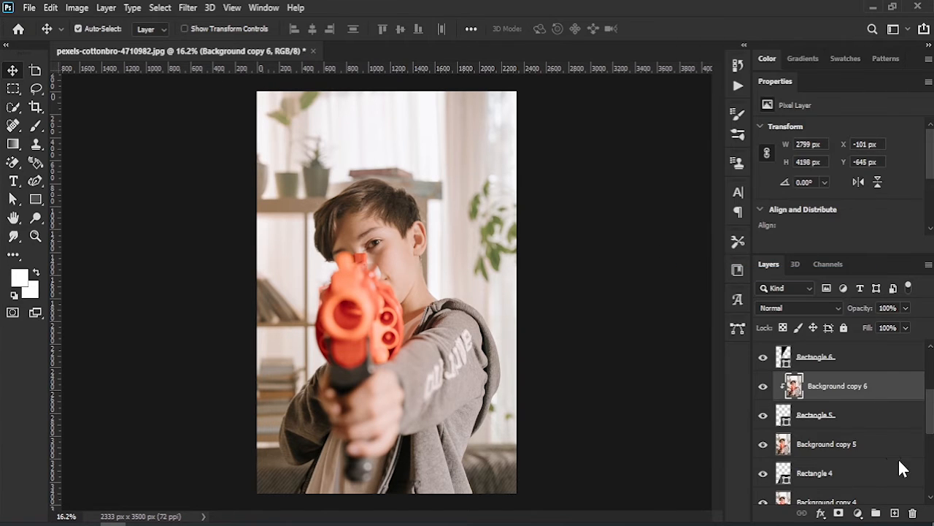
right_click(890, 447)
left_click(783, 272)
Clip Background copy 4, 3 and 2 to the rectangle layers beneath them, and Background copy to the Background layer.
scroll(913, 430, "down", 3)
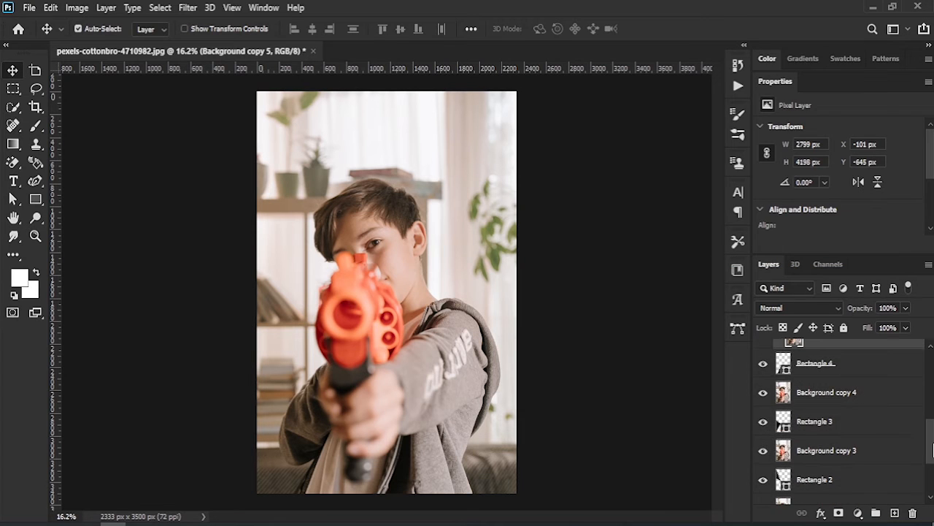
right_click(880, 388)
left_click(785, 270)
right_click(884, 456)
left_click(785, 270)
scroll(929, 461, "down", 3)
right_click(875, 408)
left_click(792, 271)
right_click(870, 469)
left_click(788, 271)
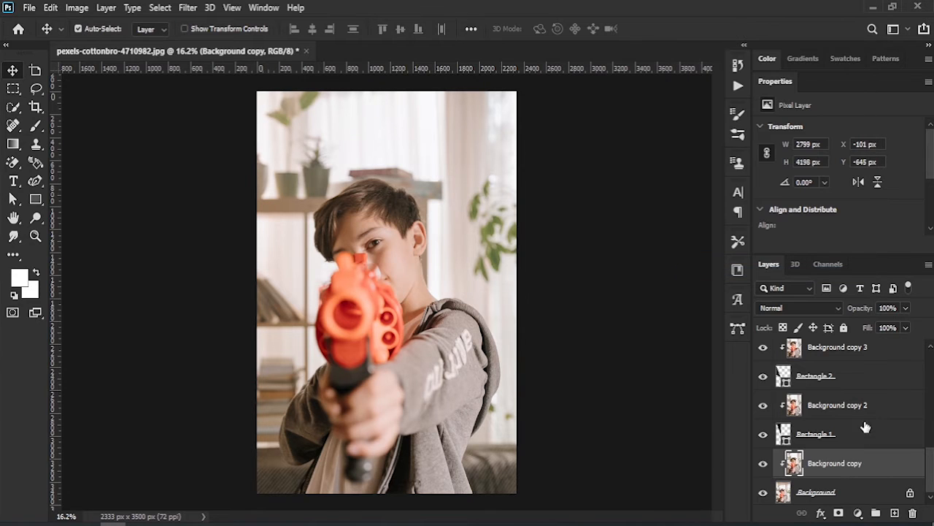
scroll(876, 475, "down", 1)
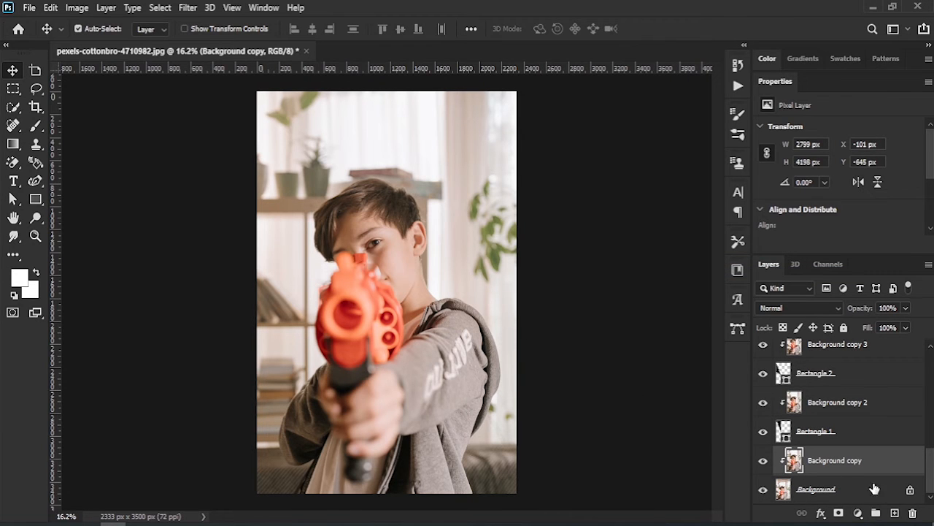
Shift the clipped photo copies slightly in different directions inside their wedges to offset the image from wedge to wedge.
left_click_drag(931, 467, 814, 360)
left_click(815, 359)
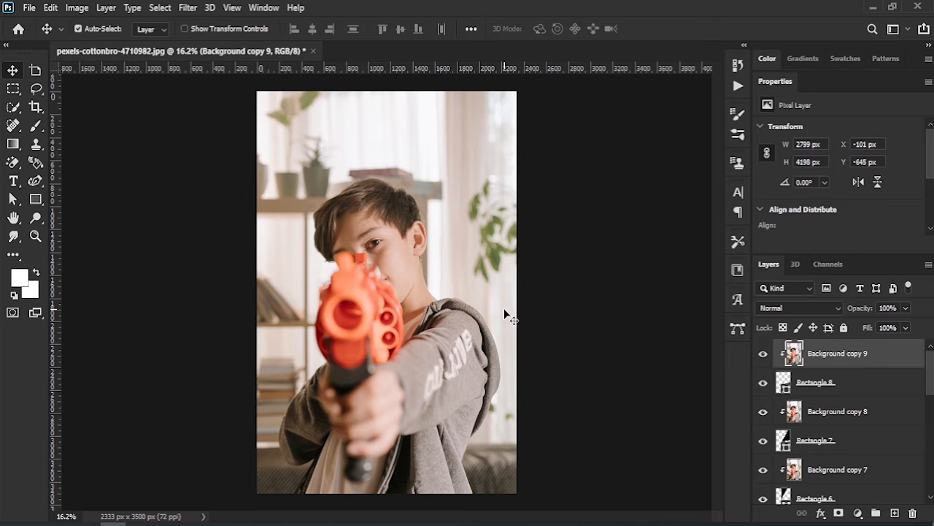
left_click_drag(493, 341, 493, 348)
left_click_drag(444, 246, 437, 252)
left_click_drag(392, 197, 392, 184)
left_click_drag(319, 201, 313, 206)
left_click_drag(299, 260, 306, 265)
left_click_drag(363, 387, 308, 349)
left_click_drag(392, 388, 393, 391)
left_click_drag(310, 283, 302, 276)
left_click_drag(333, 241, 331, 235)
left_click_drag(370, 206, 370, 214)
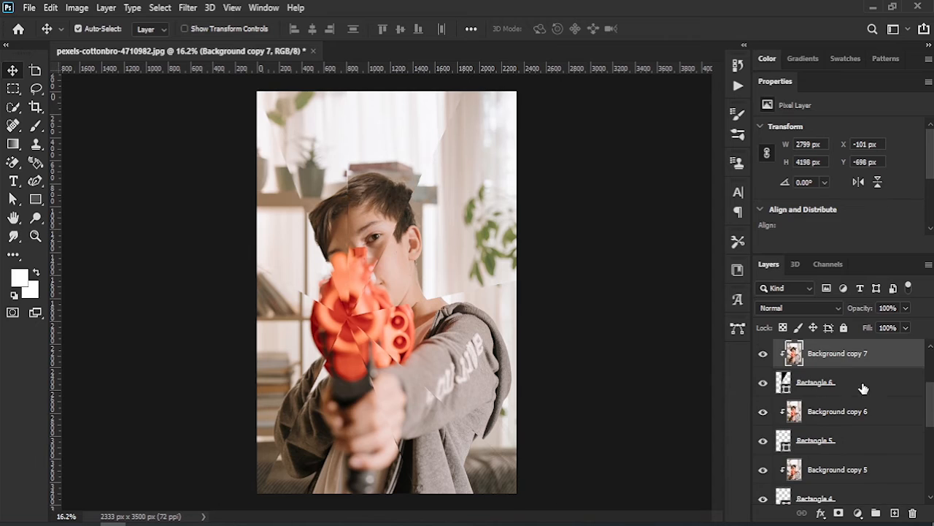
Group the layers from Background copy 7 down to Background copy.
left_click_drag(925, 405, 924, 465)
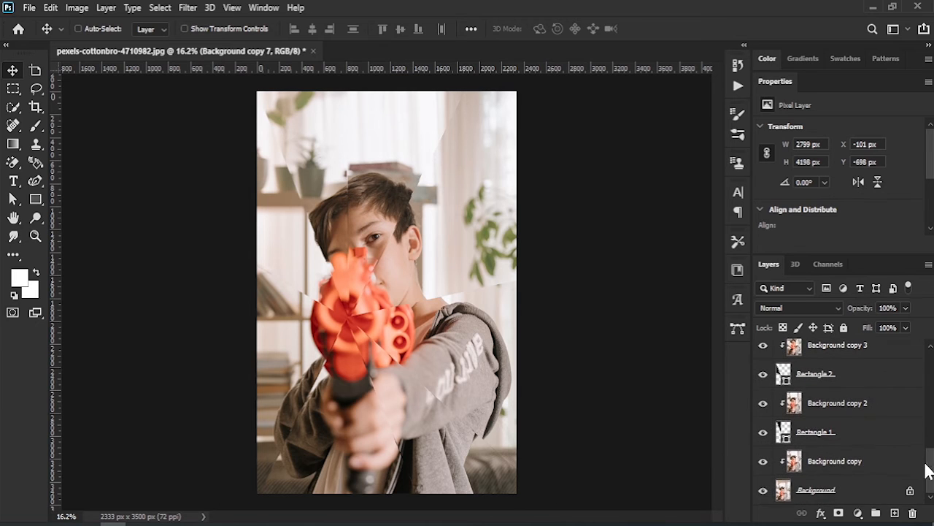
left_click(867, 464, "shift")
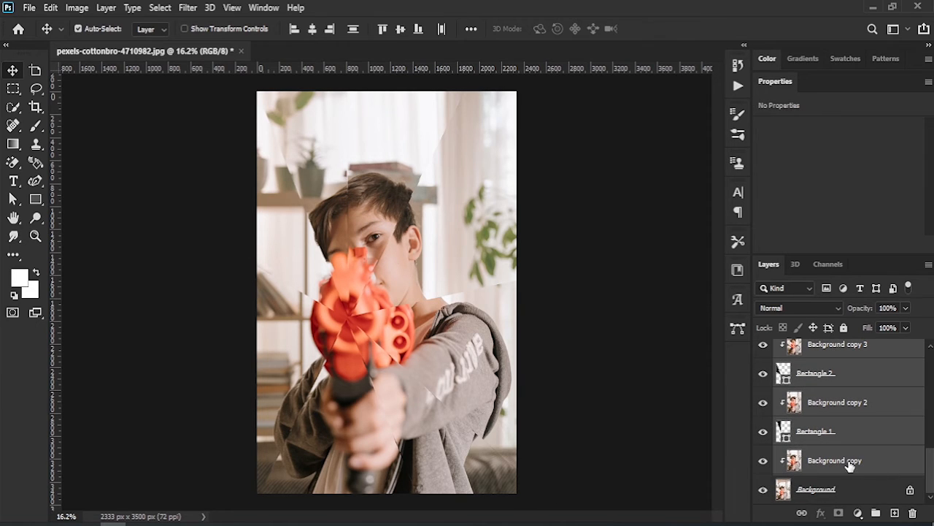
key("ctrl+g")
left_click(778, 464)
left_click(778, 464)
Add the layers from Rectangle 7 up to Background copy 9 to Group 1, and toggle the group's visibility to compare with the original.
left_click(851, 444)
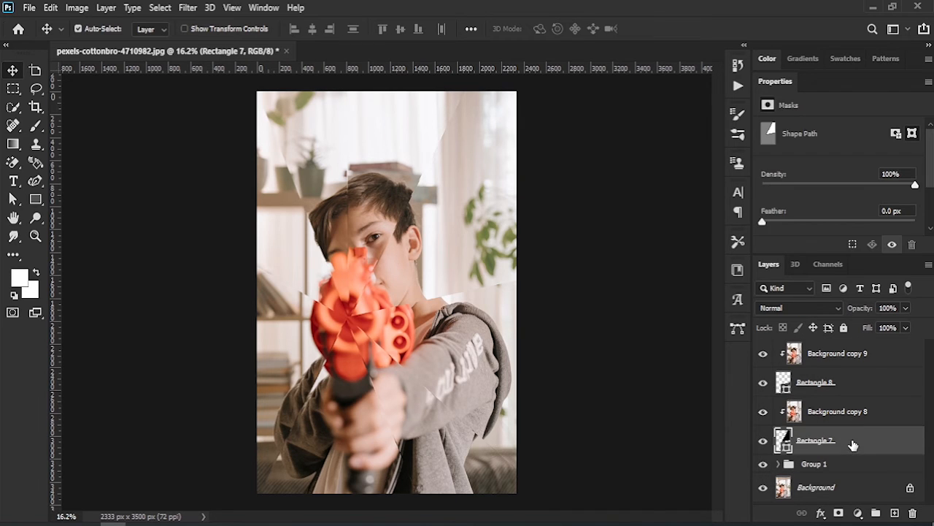
left_click(868, 356, "shift")
left_click_drag(847, 450, 839, 464)
left_click(762, 349)
left_click(762, 349)
left_click(762, 349)
left_click(762, 349)
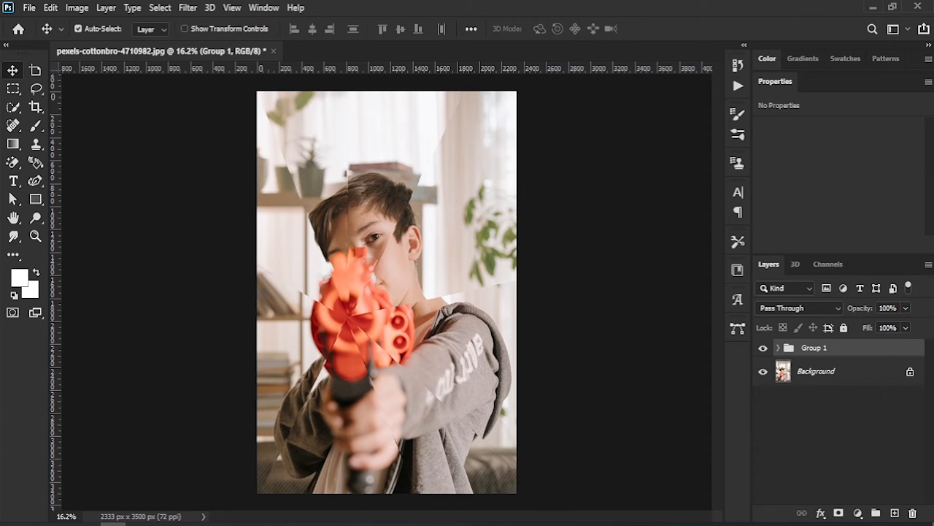
left_click(826, 425)
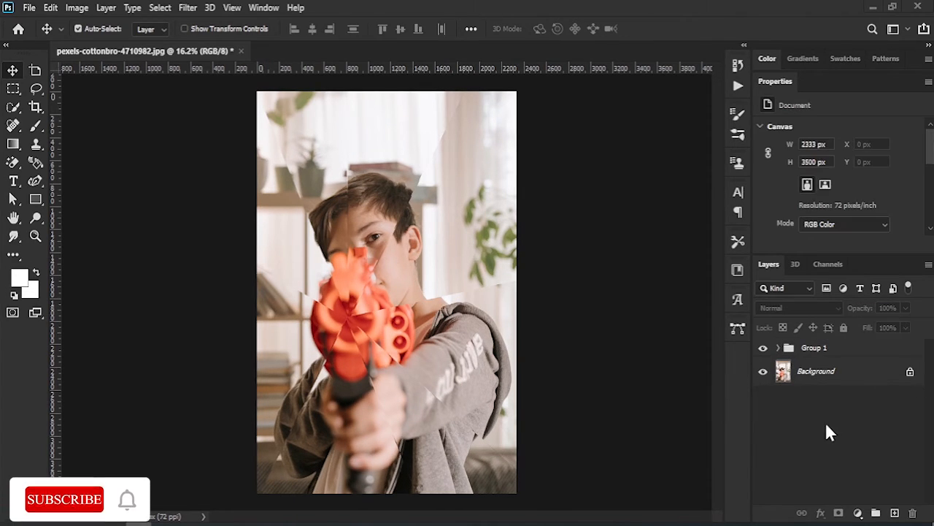
Add a black 2 px outside Stroke layer style to Rectangle 8 inside Group 1.
left_click(778, 347)
scroll(917, 376, "down", 2)
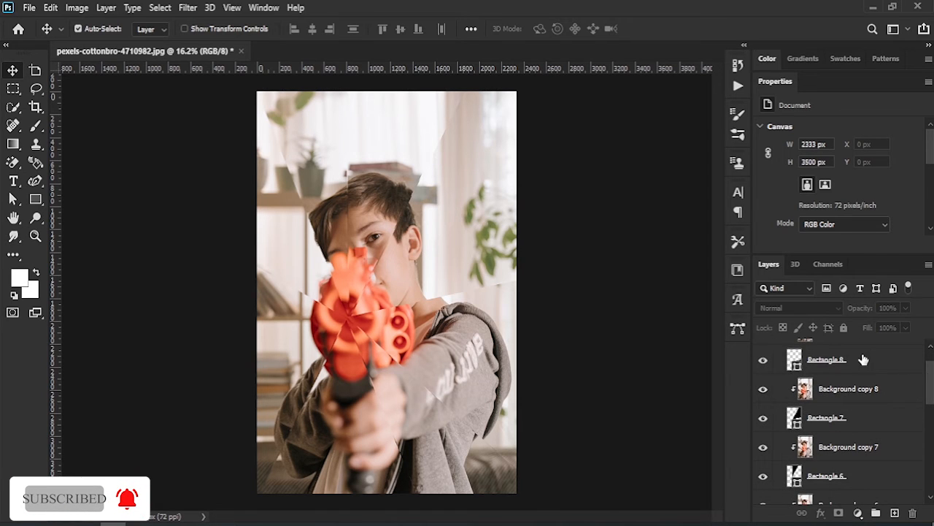
left_click(864, 358)
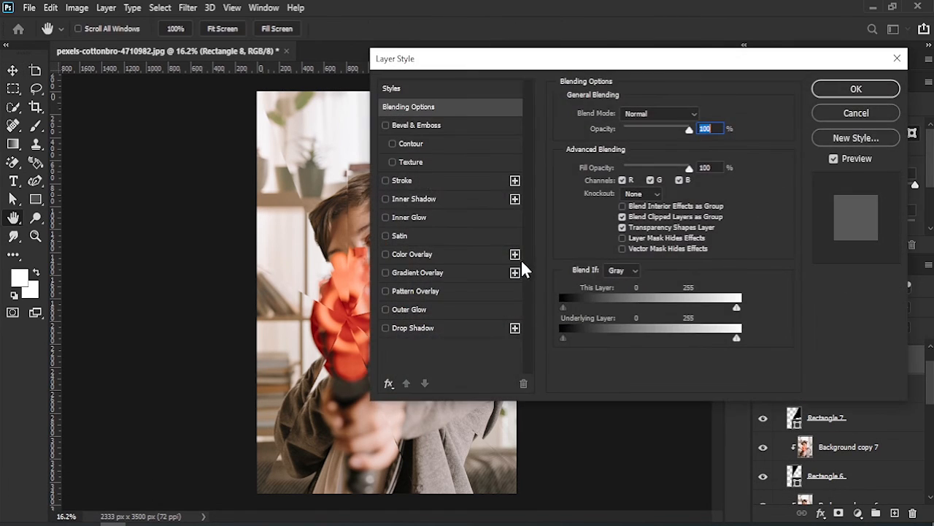
left_click(467, 181)
left_click(846, 89)
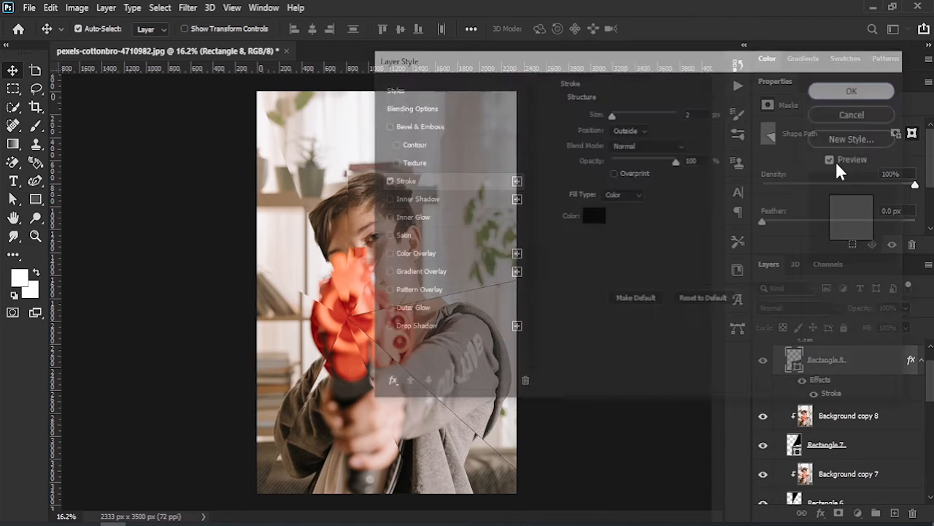
Add a black 2 px outside Stroke layer style to Rectangle 7 and Rectangle 6.
double_click(862, 447)
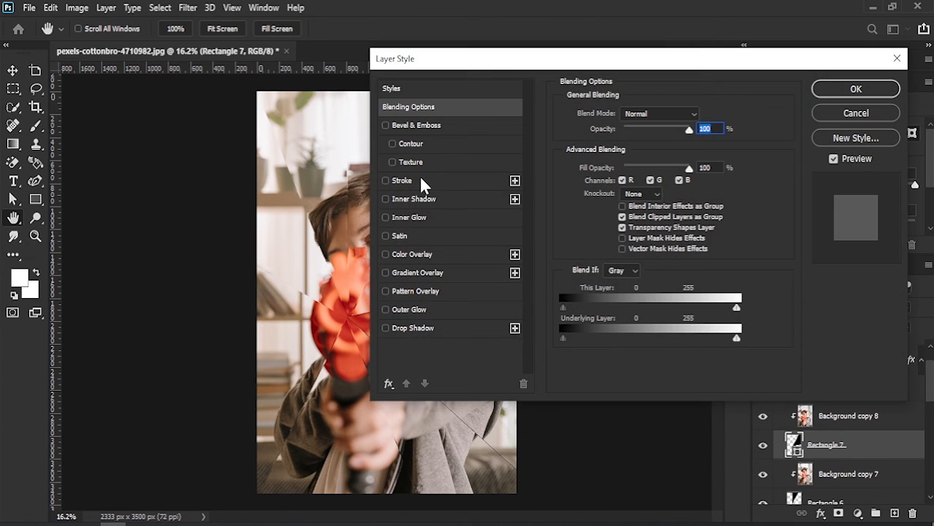
left_click(422, 182)
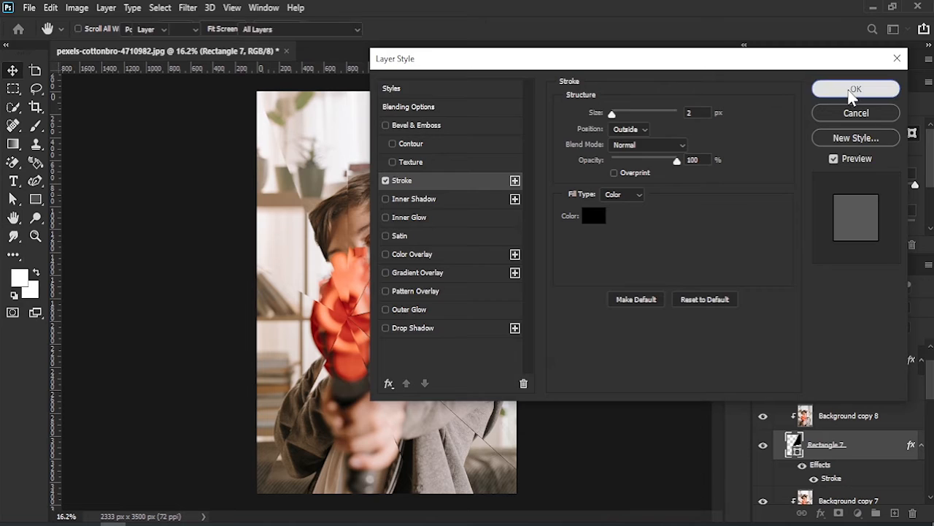
left_click(855, 88)
left_click_drag(929, 385, 929, 410)
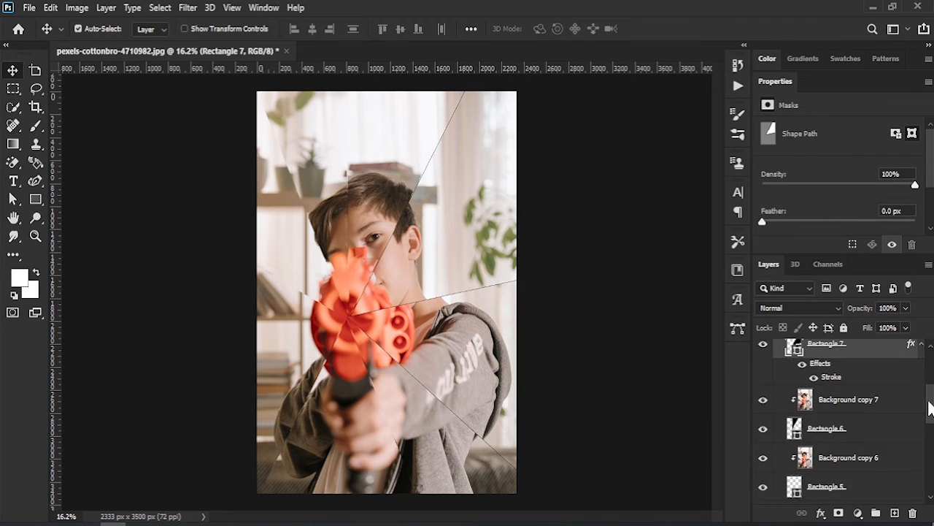
left_click(856, 416)
double_click(856, 415)
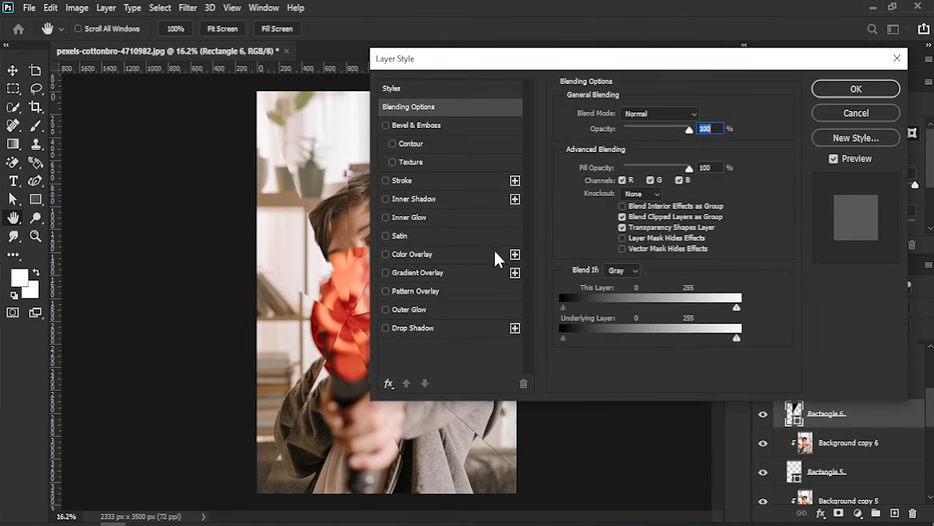
left_click(402, 181)
left_click(883, 89)
Add a black 2 px outside Stroke layer style to Rectangle 5 and Rectangle 4.
left_click_drag(929, 394, 929, 422)
left_click(857, 406)
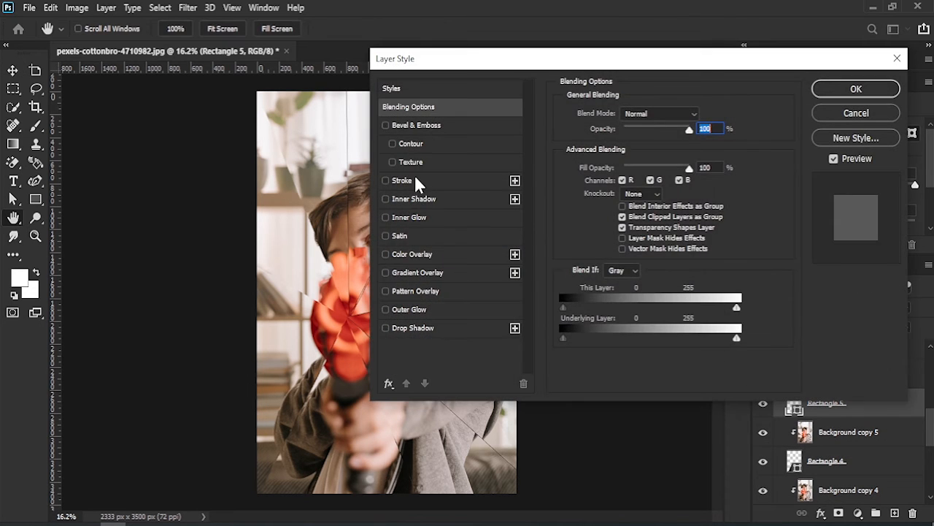
left_click(402, 180)
left_click(846, 91)
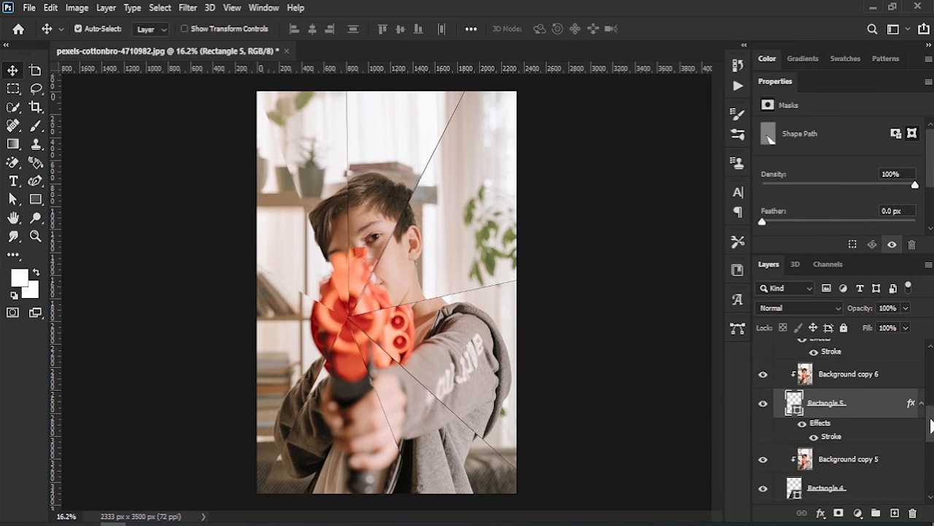
scroll(912, 431, "down", 3)
left_click(860, 413)
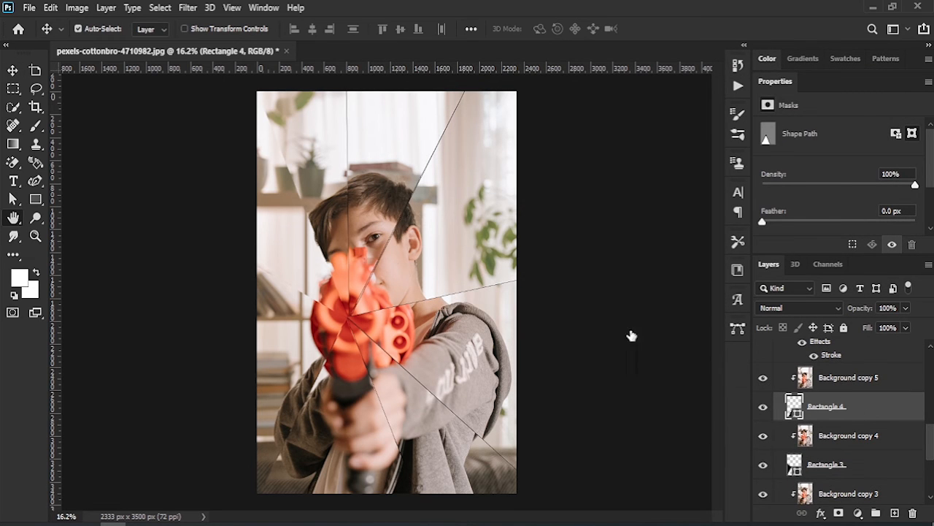
left_click(412, 179)
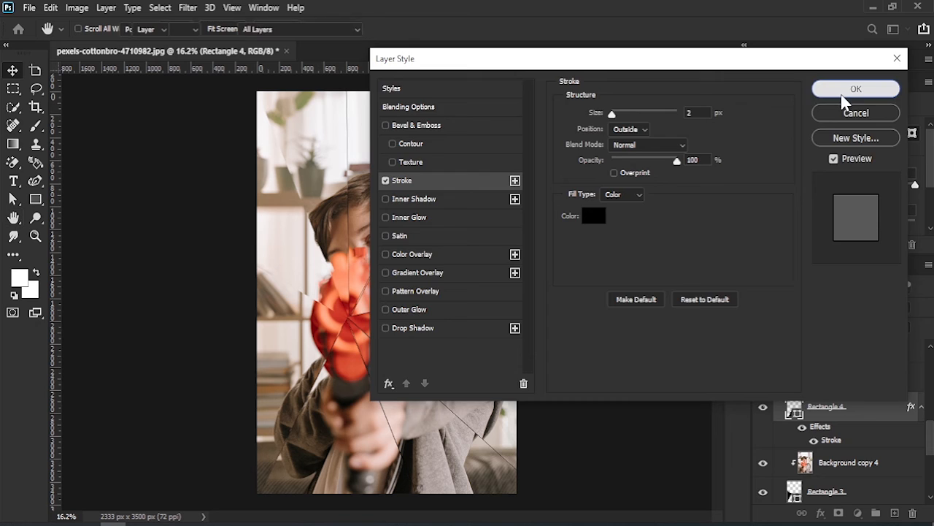
left_click(843, 91)
Add a black 2 px outside Stroke layer style to Rectangle 3 and Rectangle 2.
scroll(859, 413, "down", 2)
left_click(862, 411)
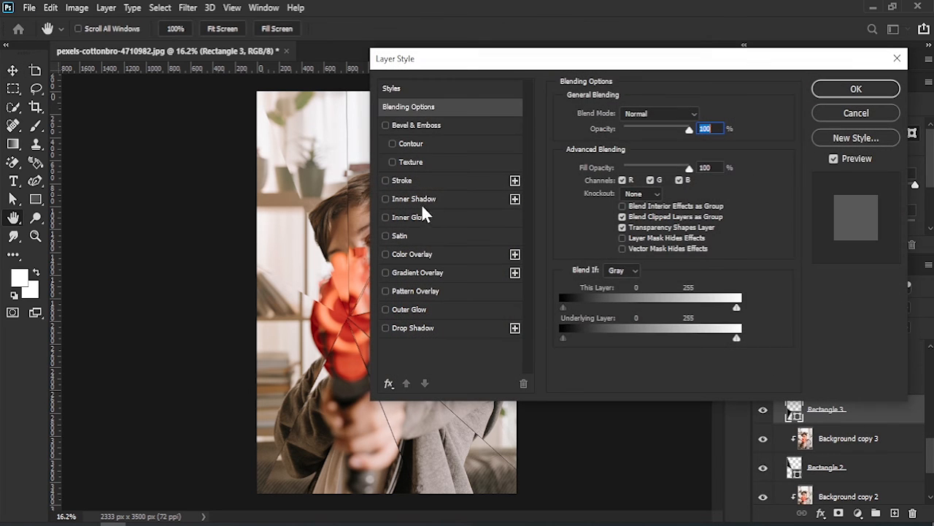
left_click(421, 181)
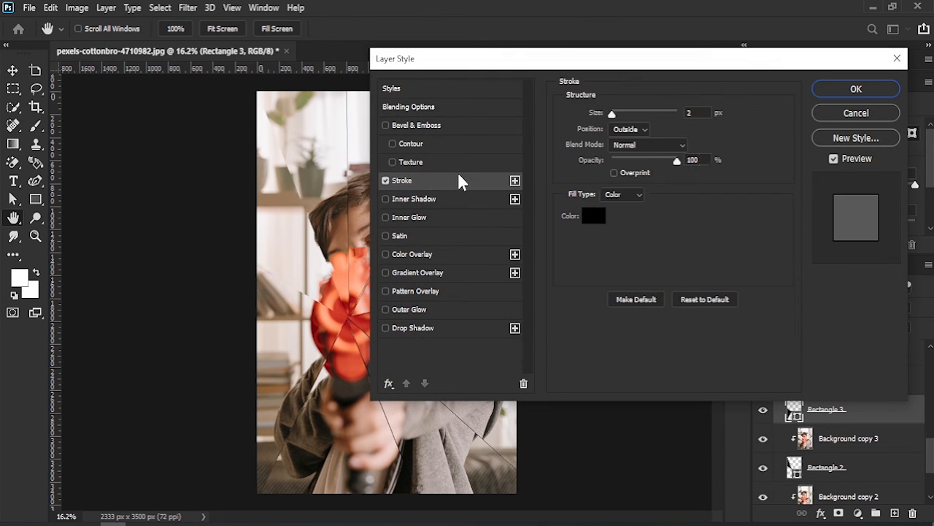
left_click(856, 89)
scroll(881, 434, "down", 3)
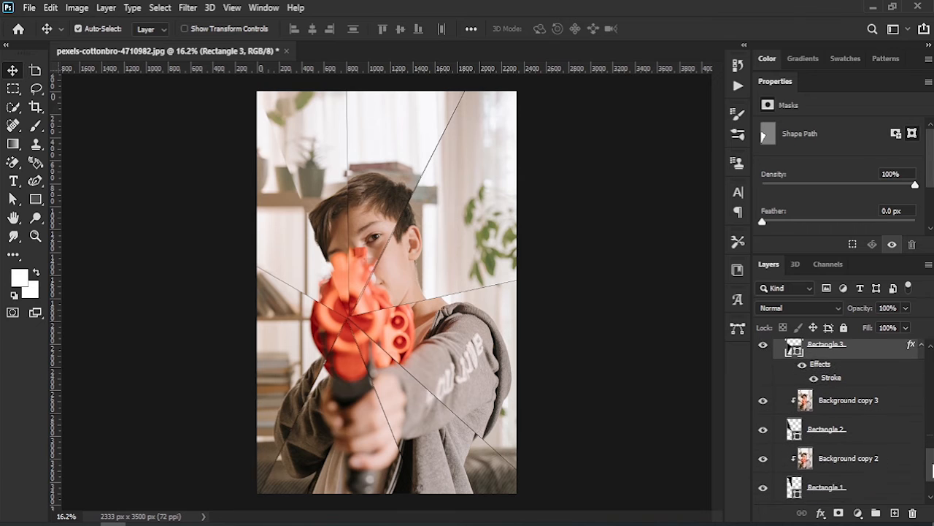
left_click(858, 427)
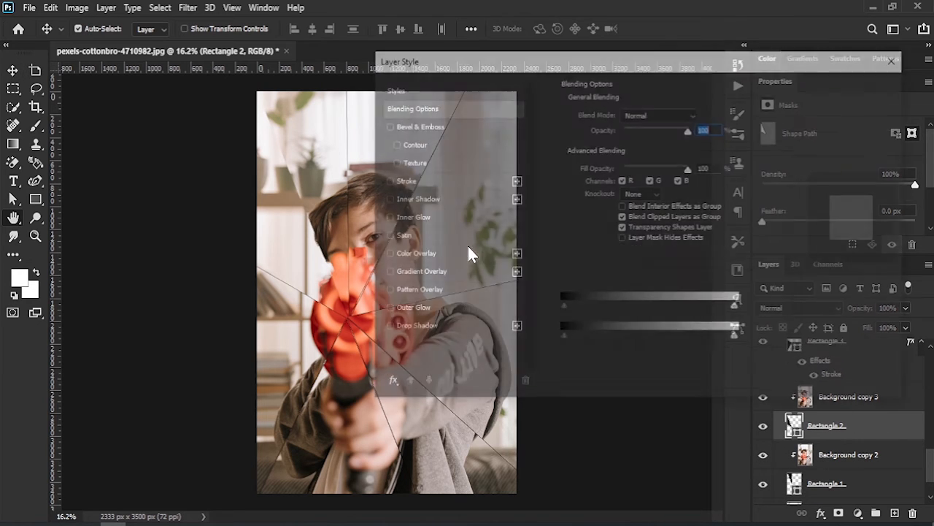
left_click(422, 181)
left_click(874, 88)
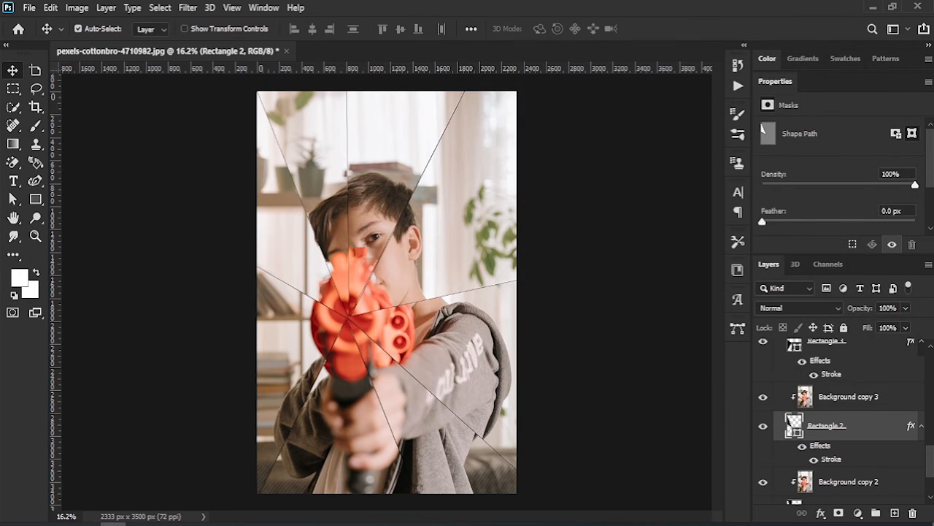
Add a black 2 px outside Stroke layer style to Rectangle 1, just above the Background copy layer.
scroll(924, 458, "down", 2)
left_click(860, 447)
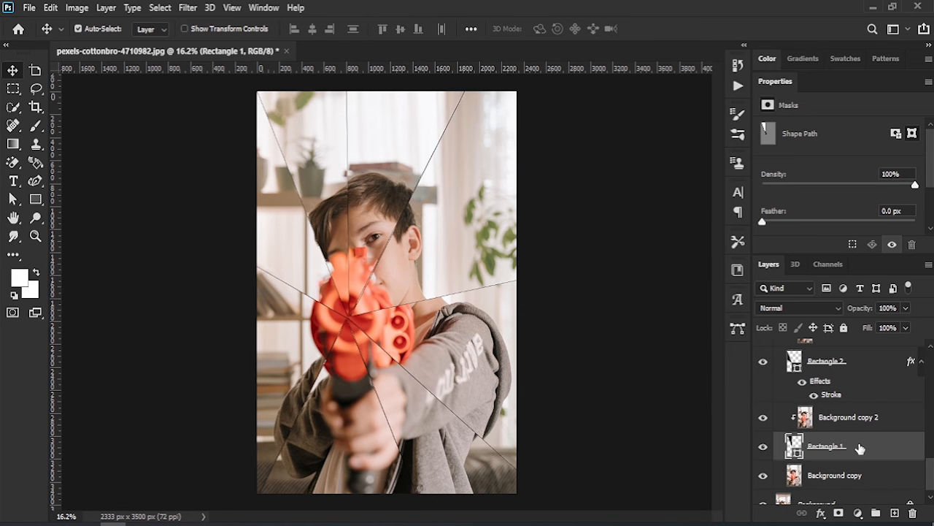
left_click(402, 180)
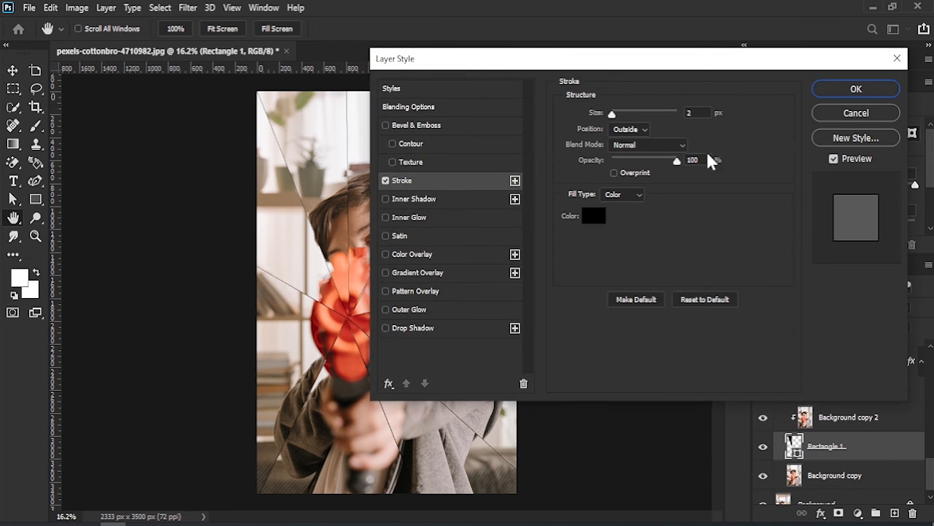
left_click(884, 91)
Collapse Group 1 and set the whole group's blend mode to Lighter Color.
scroll(920, 390, "up", 3)
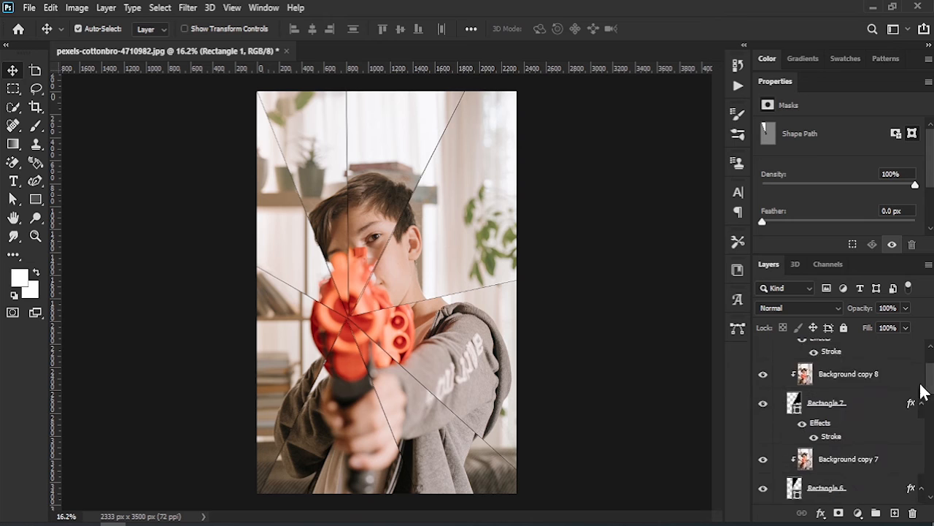
left_click(778, 348)
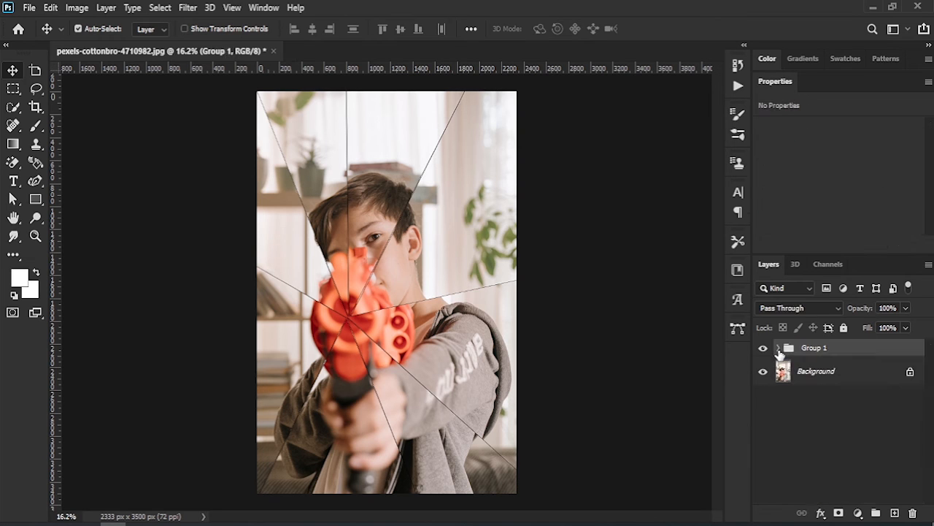
key("ctrl+e")
left_click(820, 308)
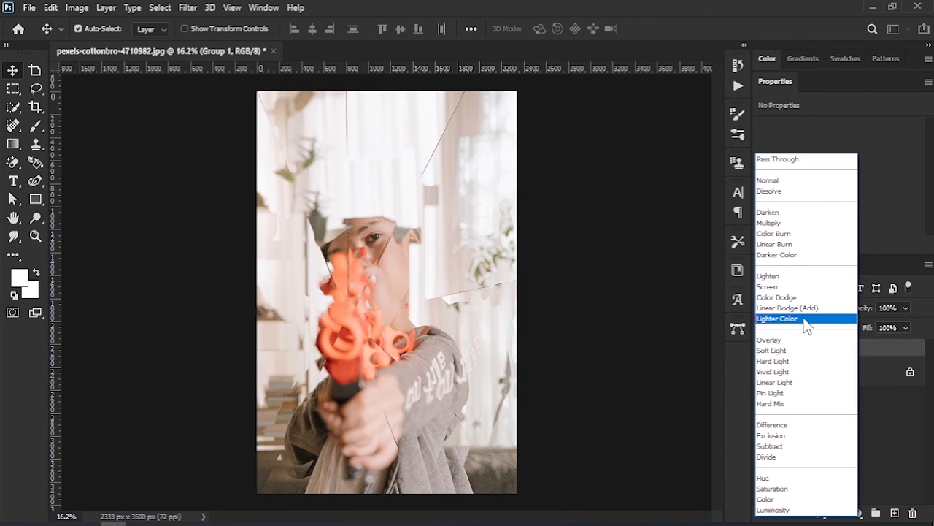
left_click(808, 319)
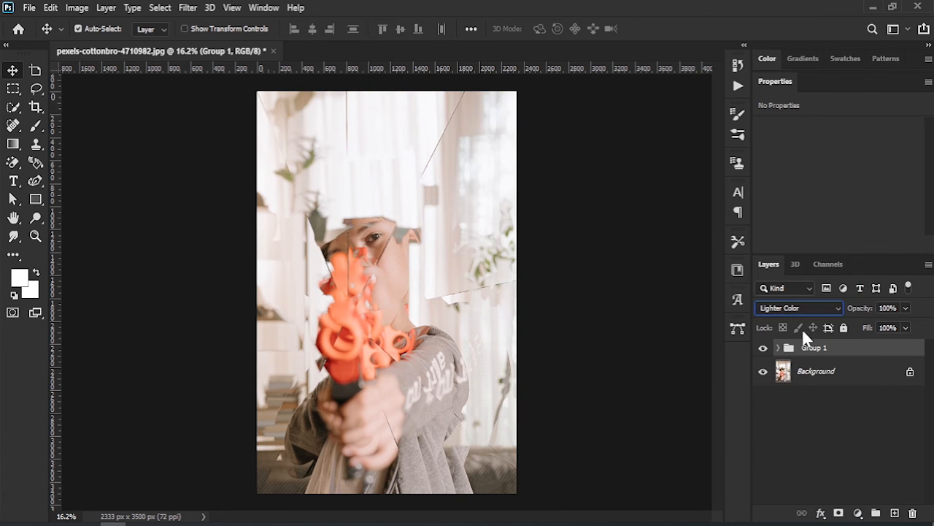
left_click(802, 421)
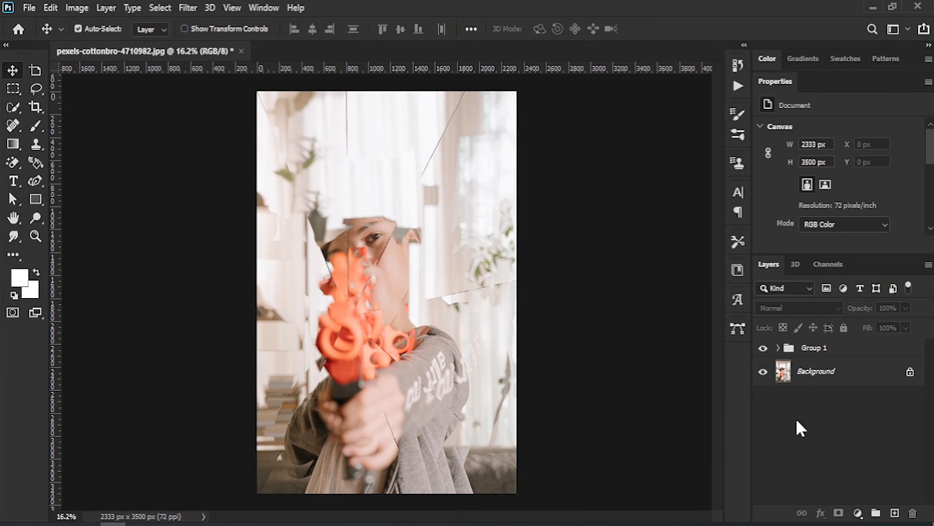
double_click(14, 219)
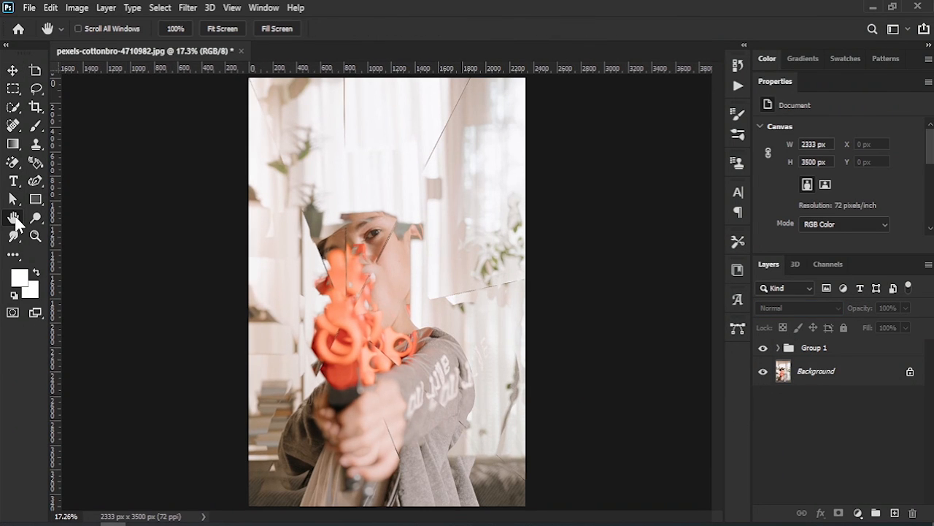